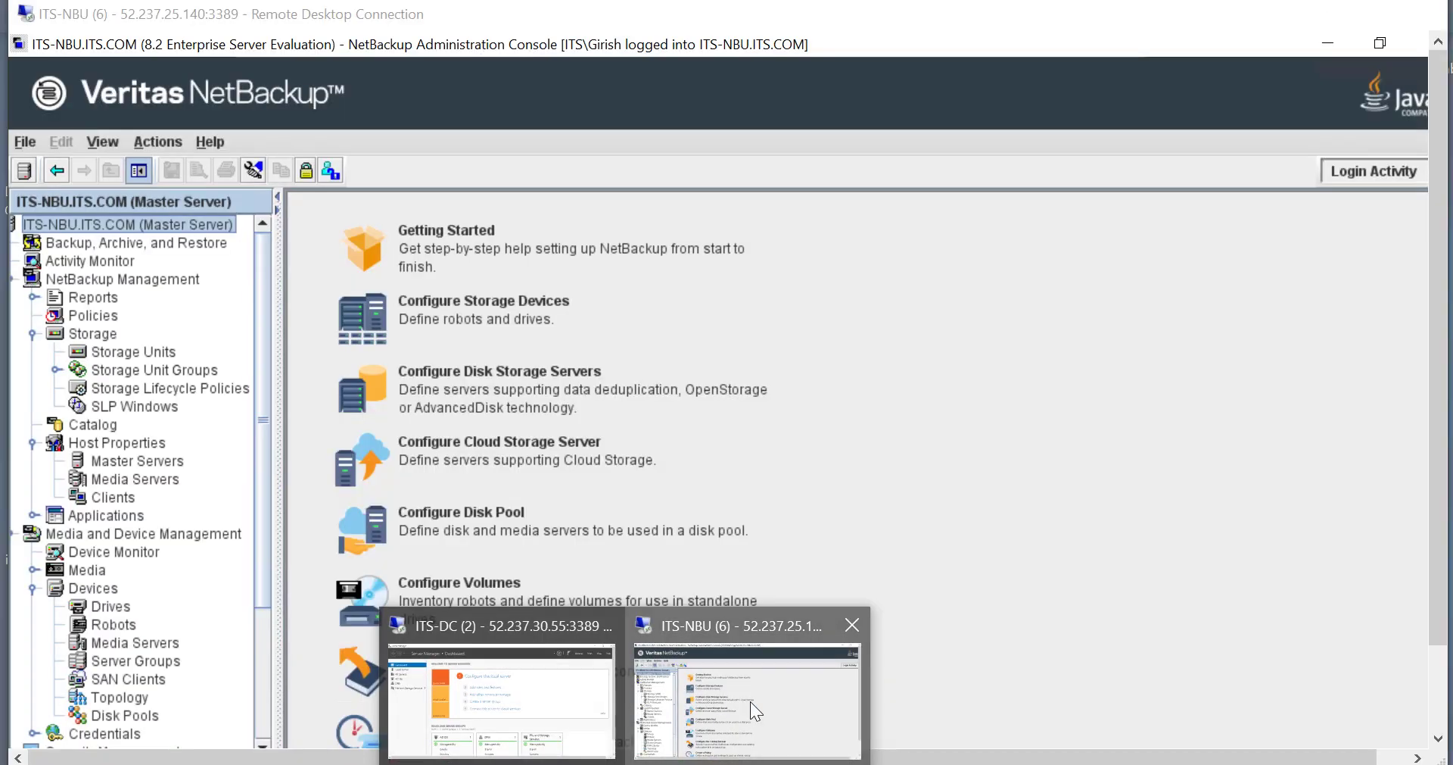
Switch from Whiteboard to the NetBackup console on the ITS-NBU remote desktop.
click(751, 701)
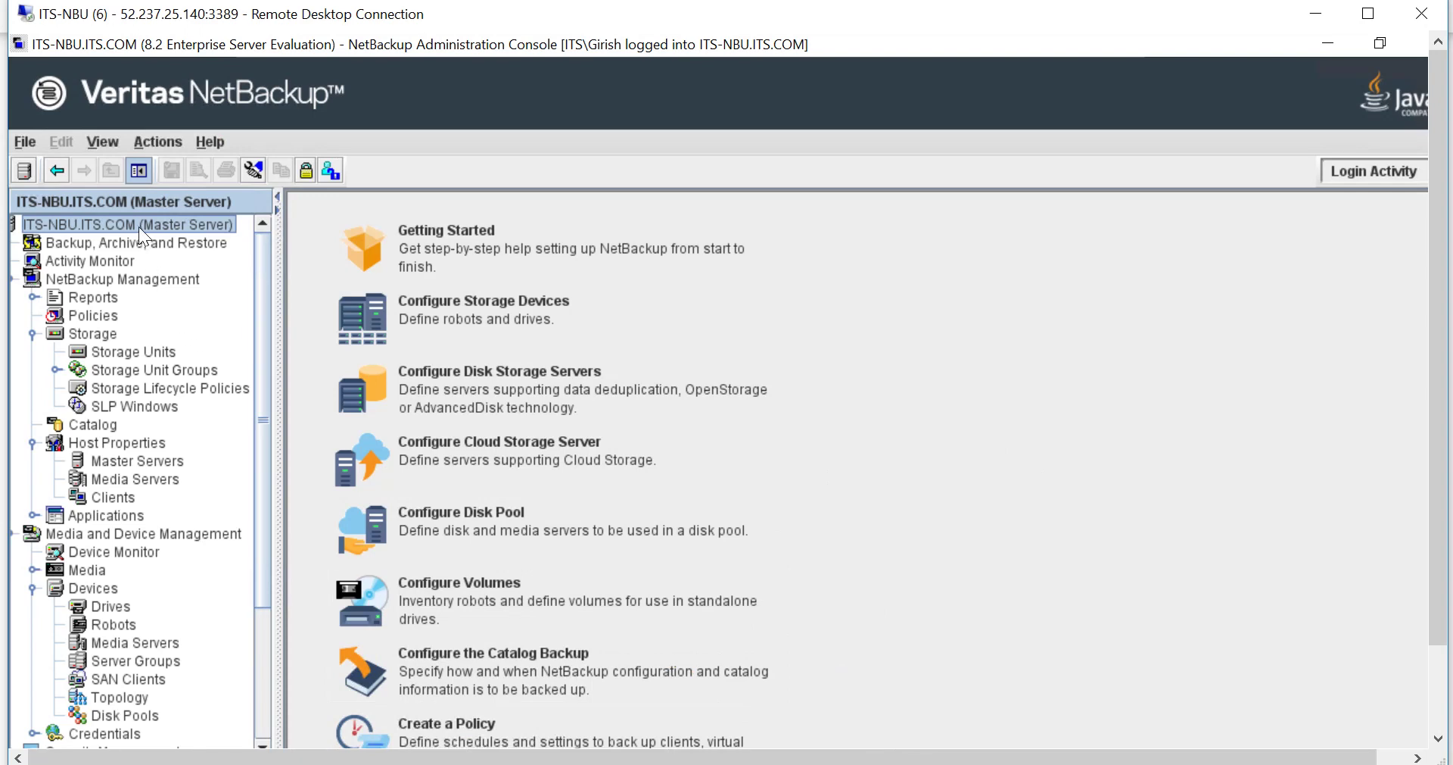
Start a disk storage server configuration with Media Server Deduplication Pool as the storage type.
click(502, 403)
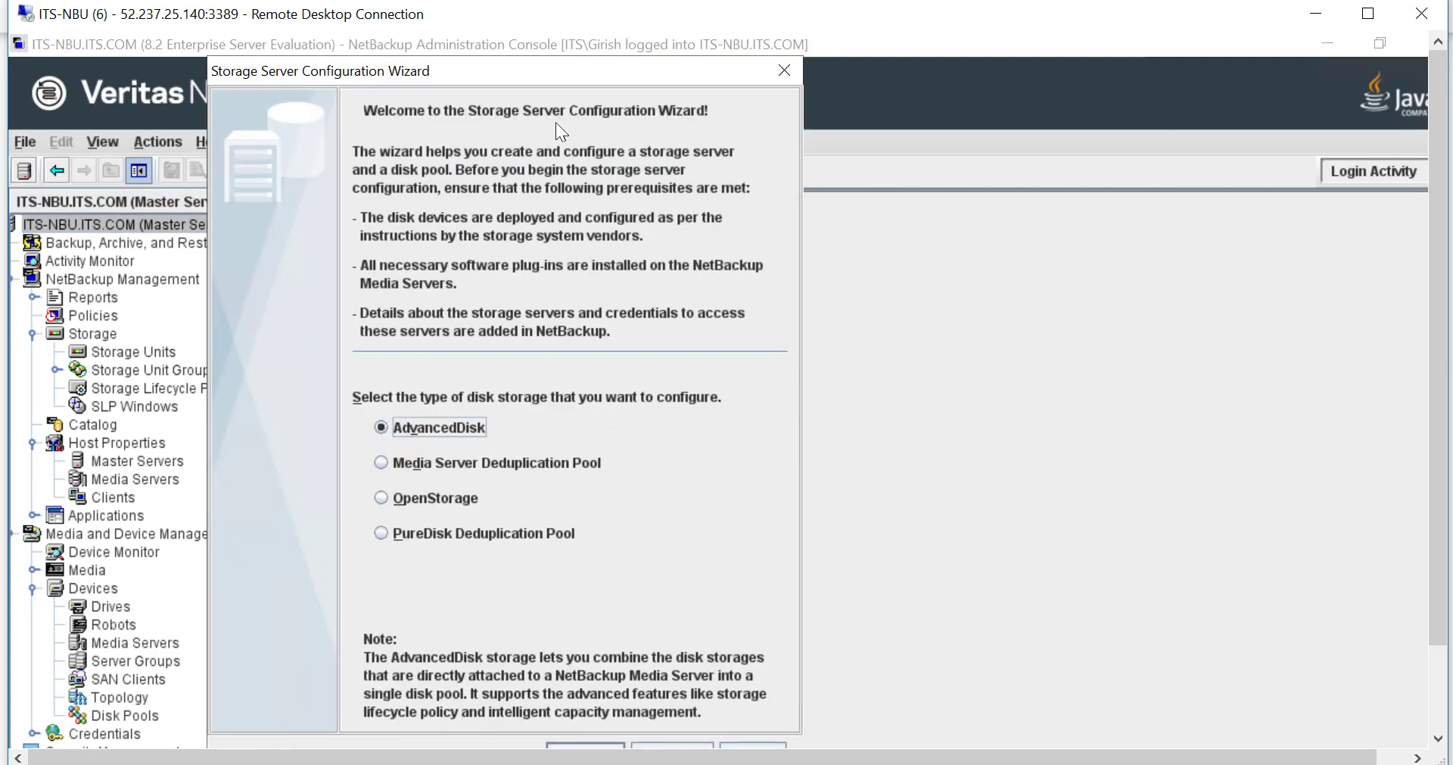
drag(580, 65, 676, 42)
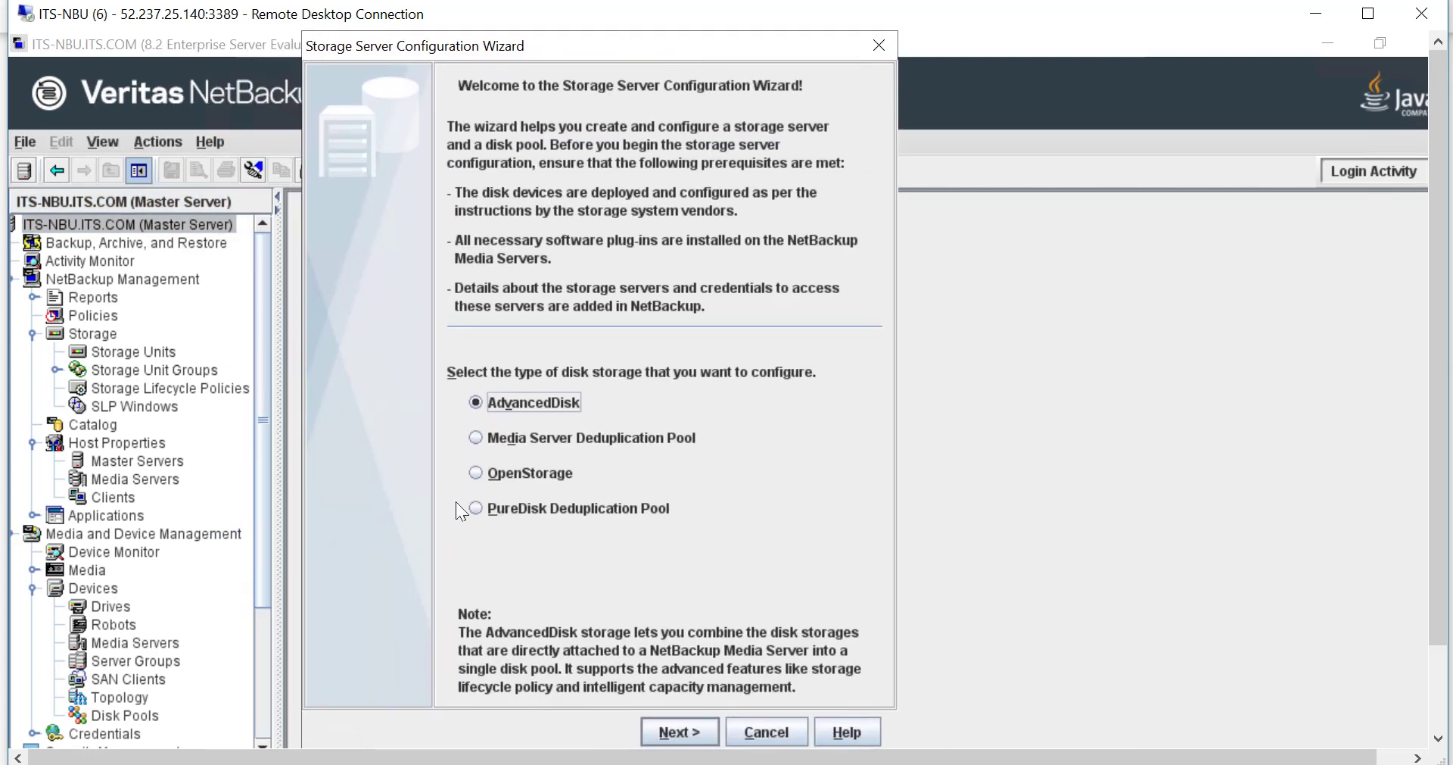
click(475, 439)
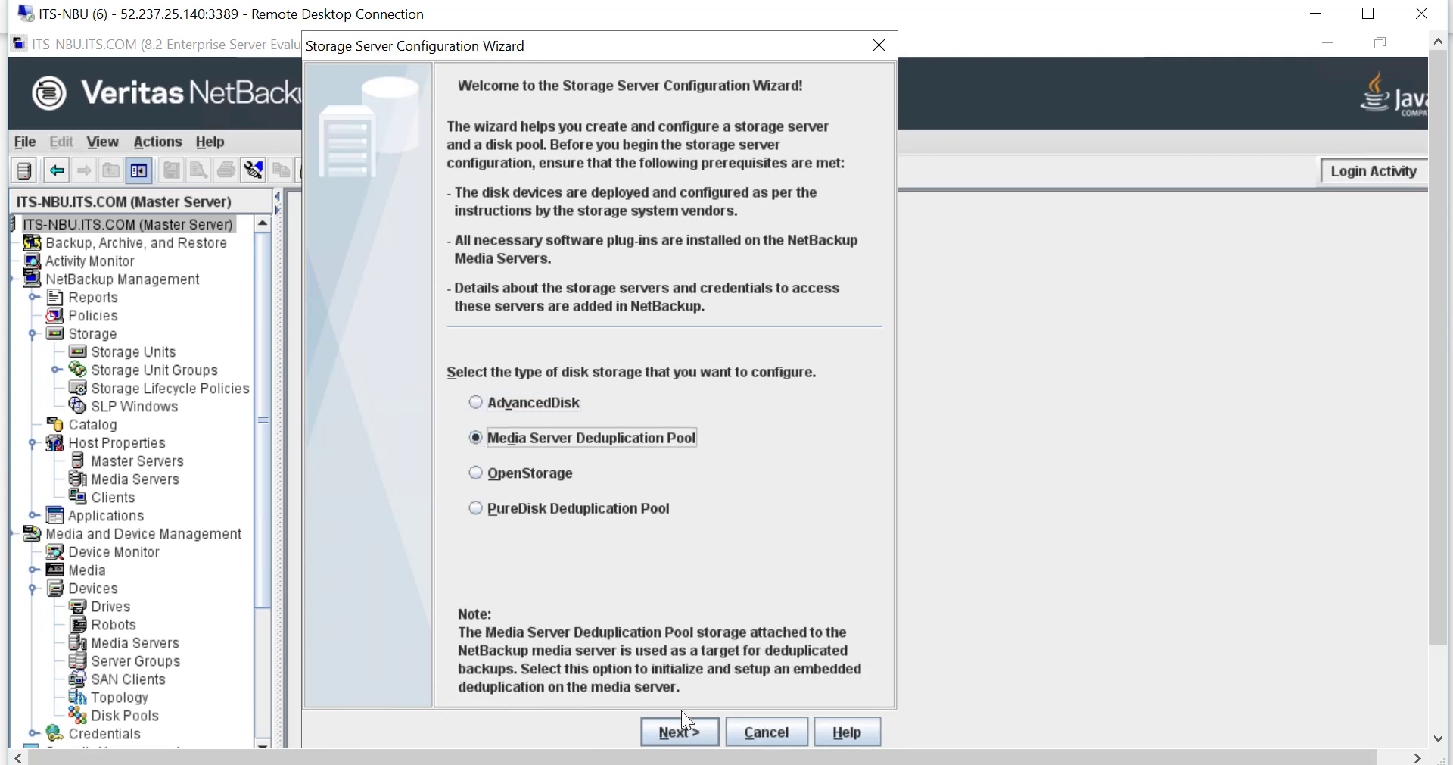
click(679, 732)
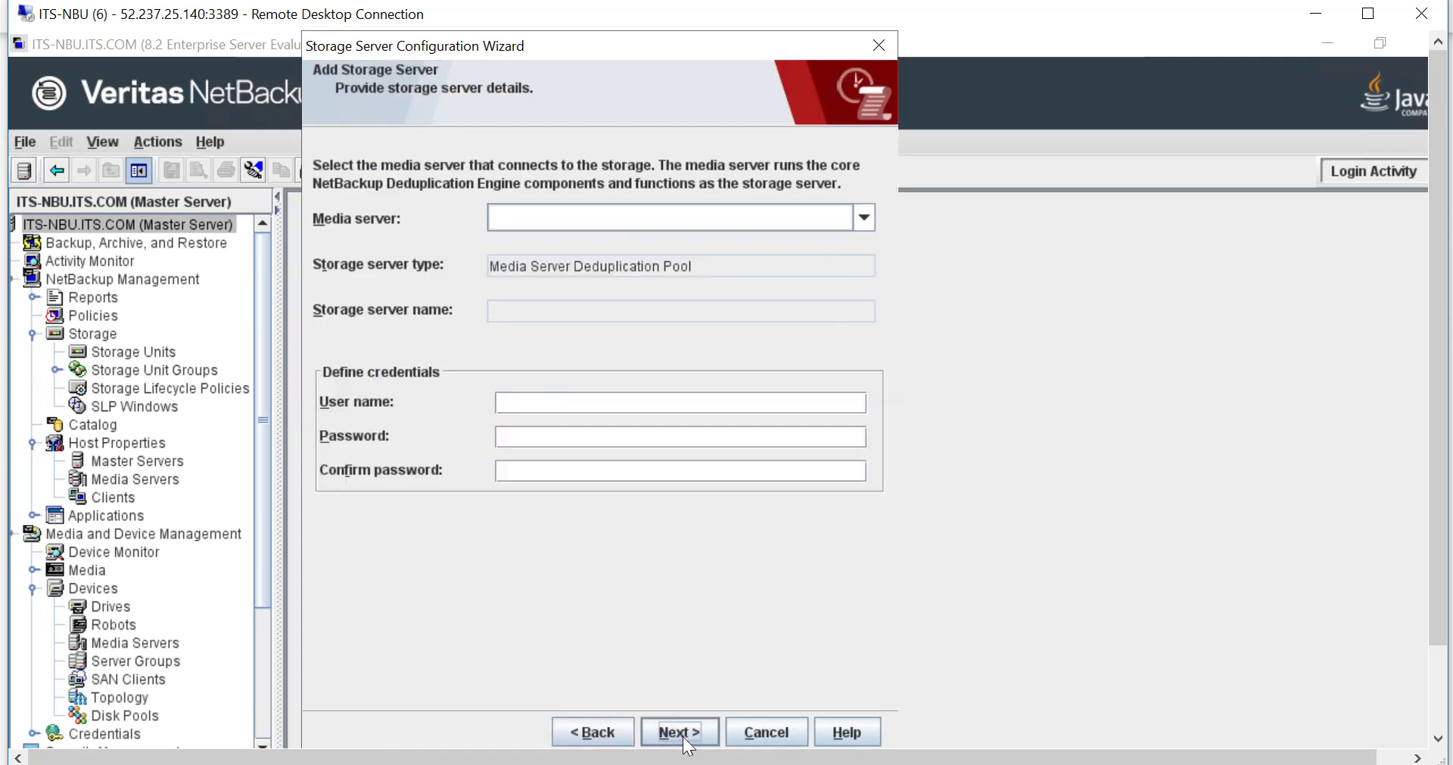
Select its-nbu.its.com as the media server and enter the user name and password.
click(860, 219)
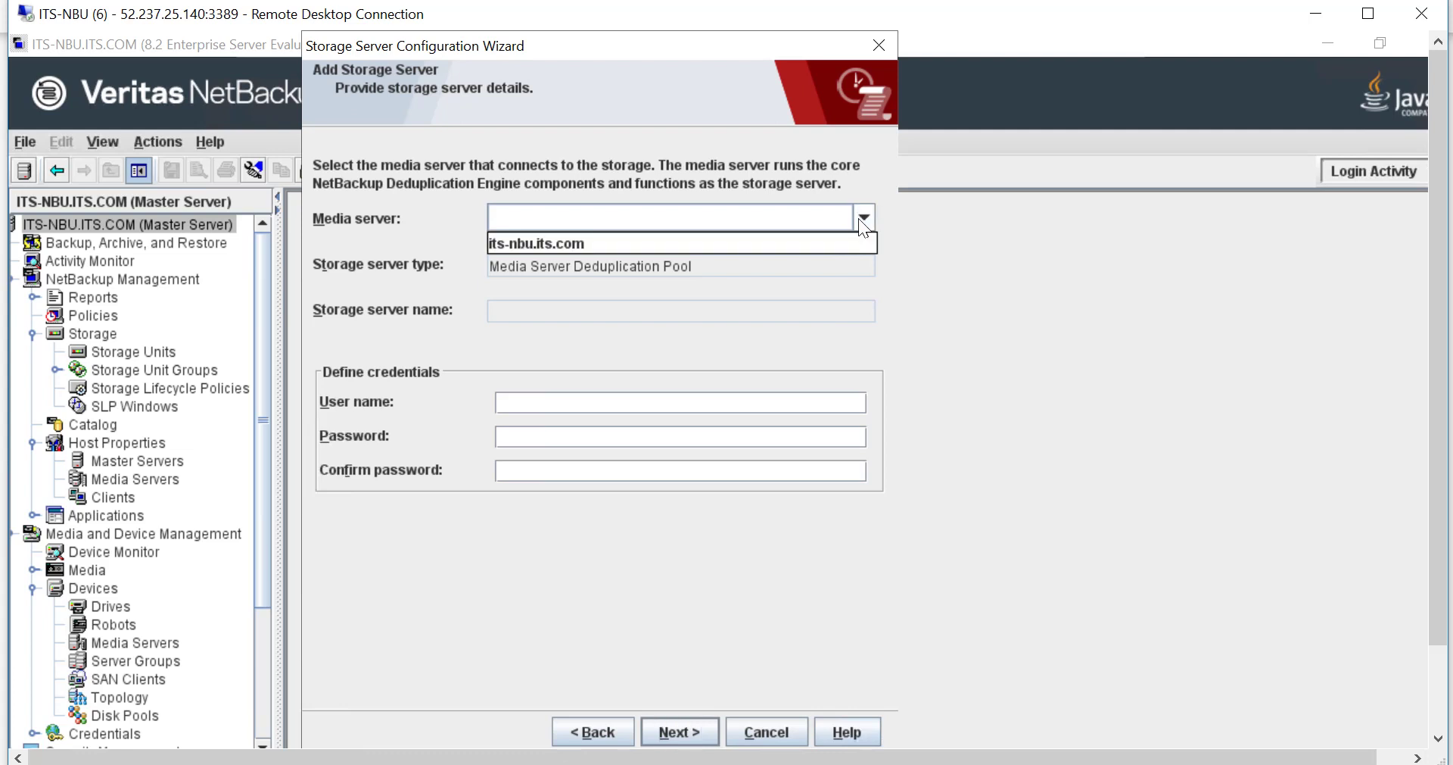
click(714, 244)
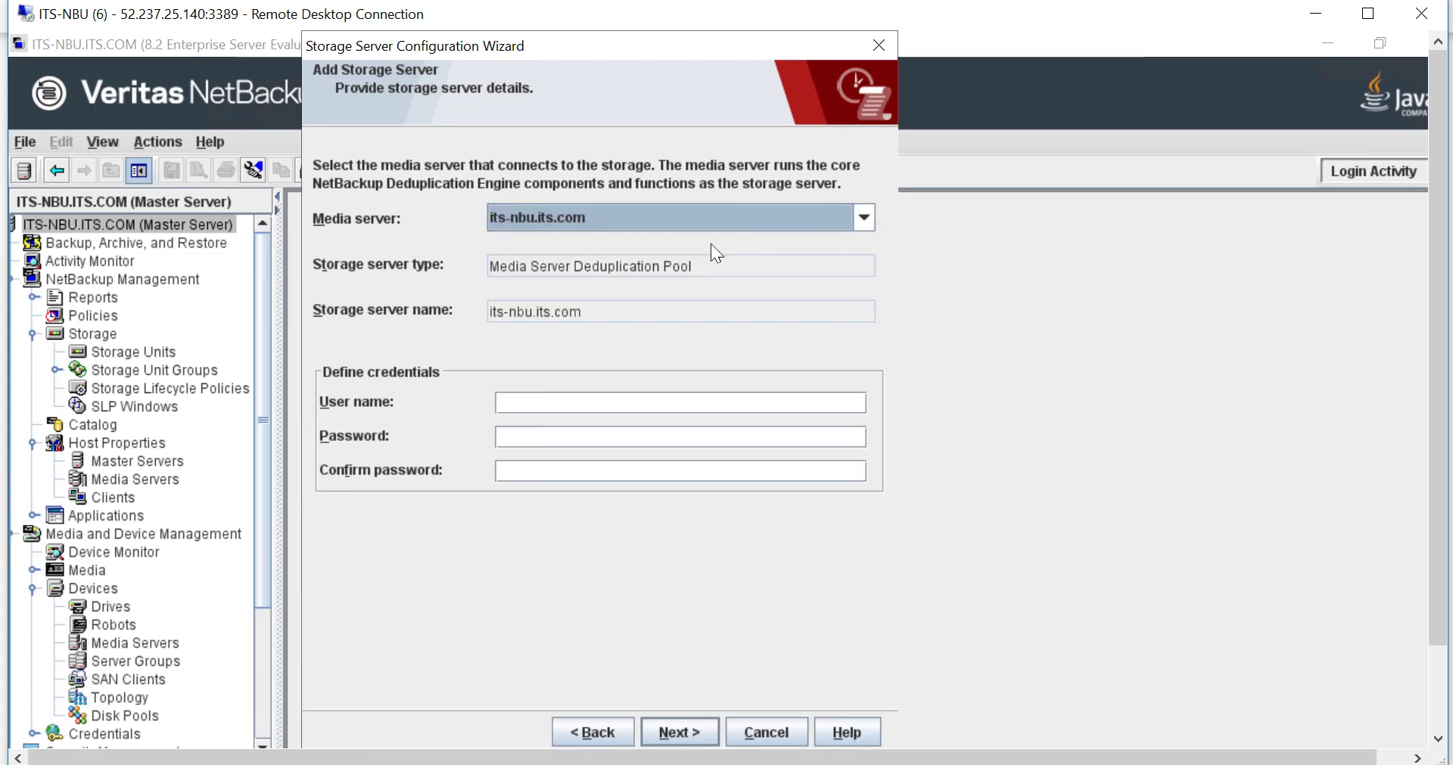
key(Tab)
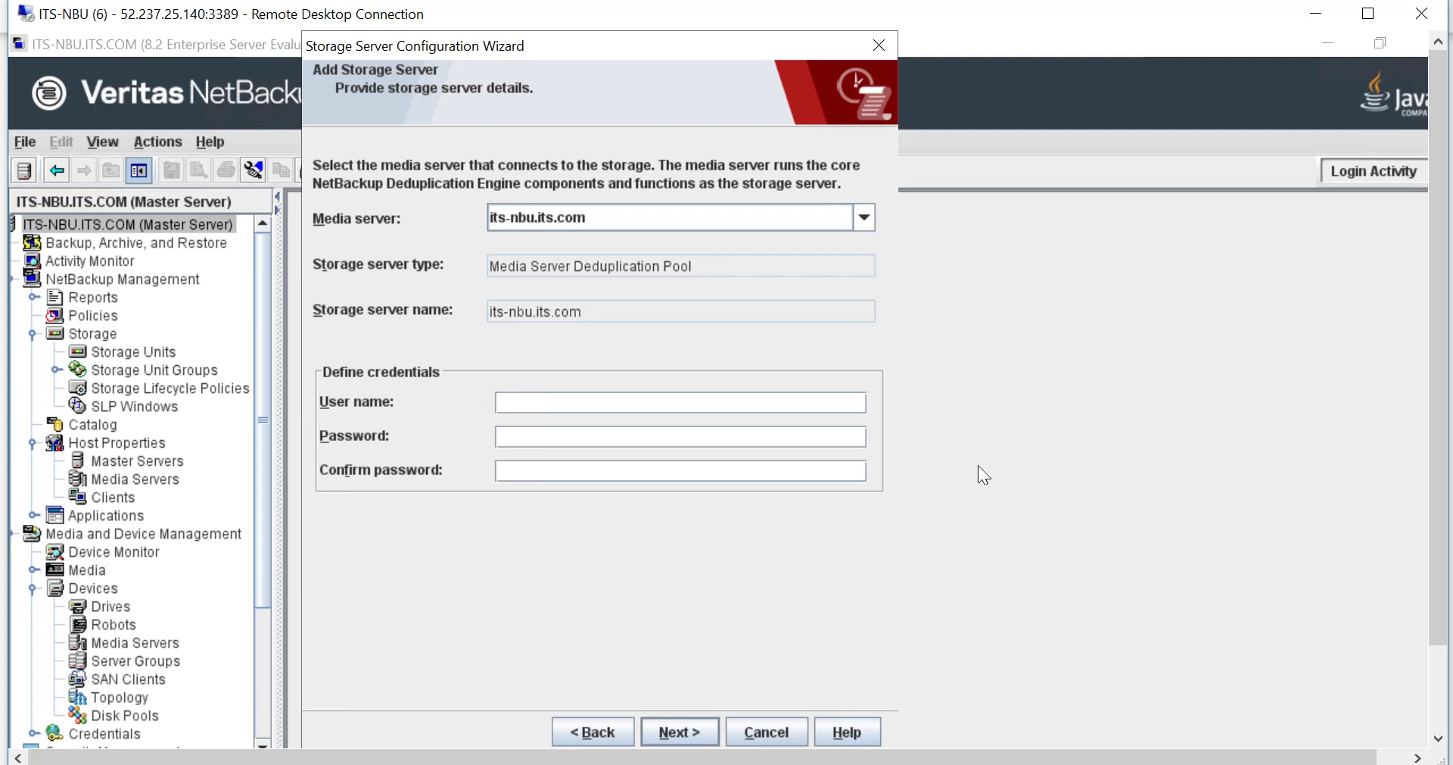
text(giri)
text(sh)
key(Tab)
text(••)
text(•••••••)
text(•••)
text(•)
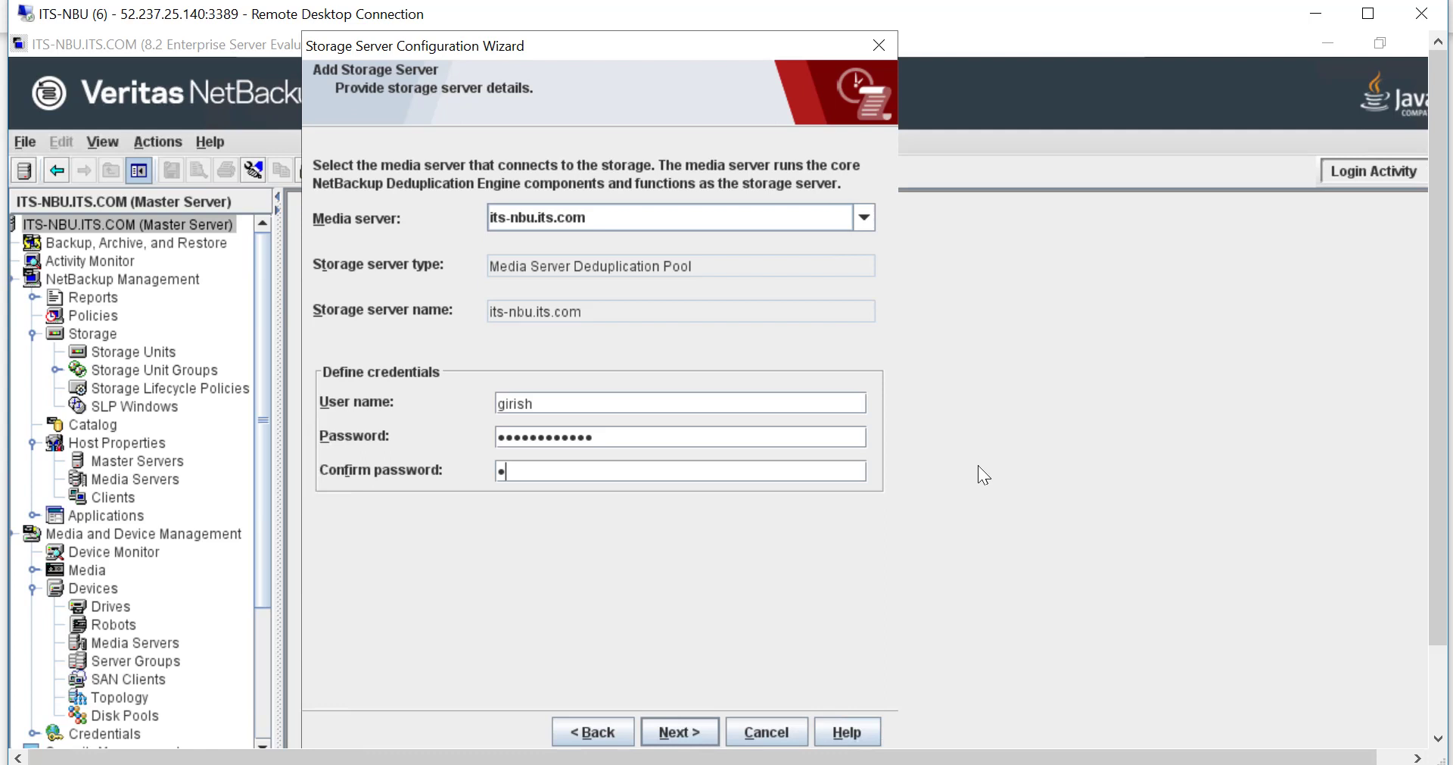
text(•••••••)
text(•••••)
click(687, 731)
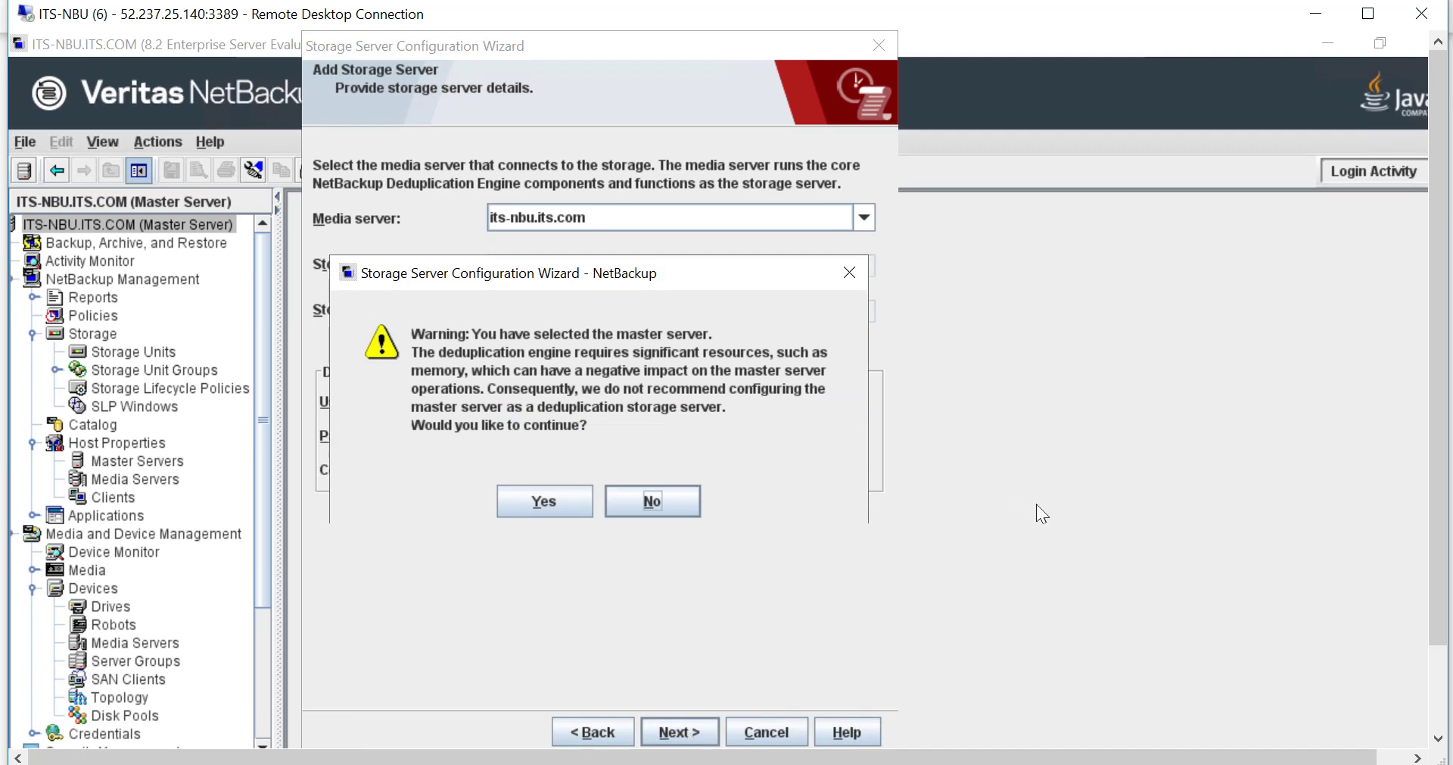
Accept the master-server warning and browse its-nbu.its.com drives for a storage path.
click(525, 503)
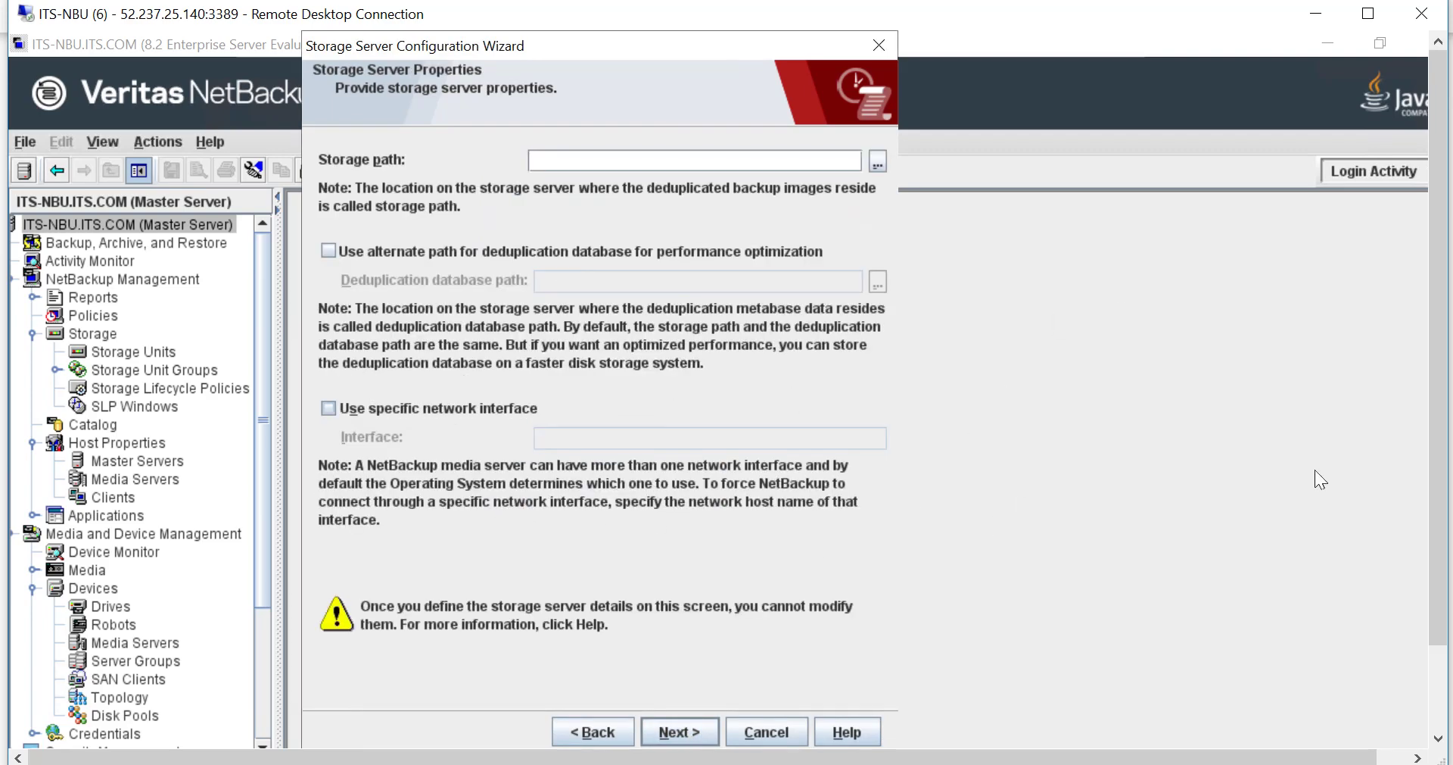
click(876, 162)
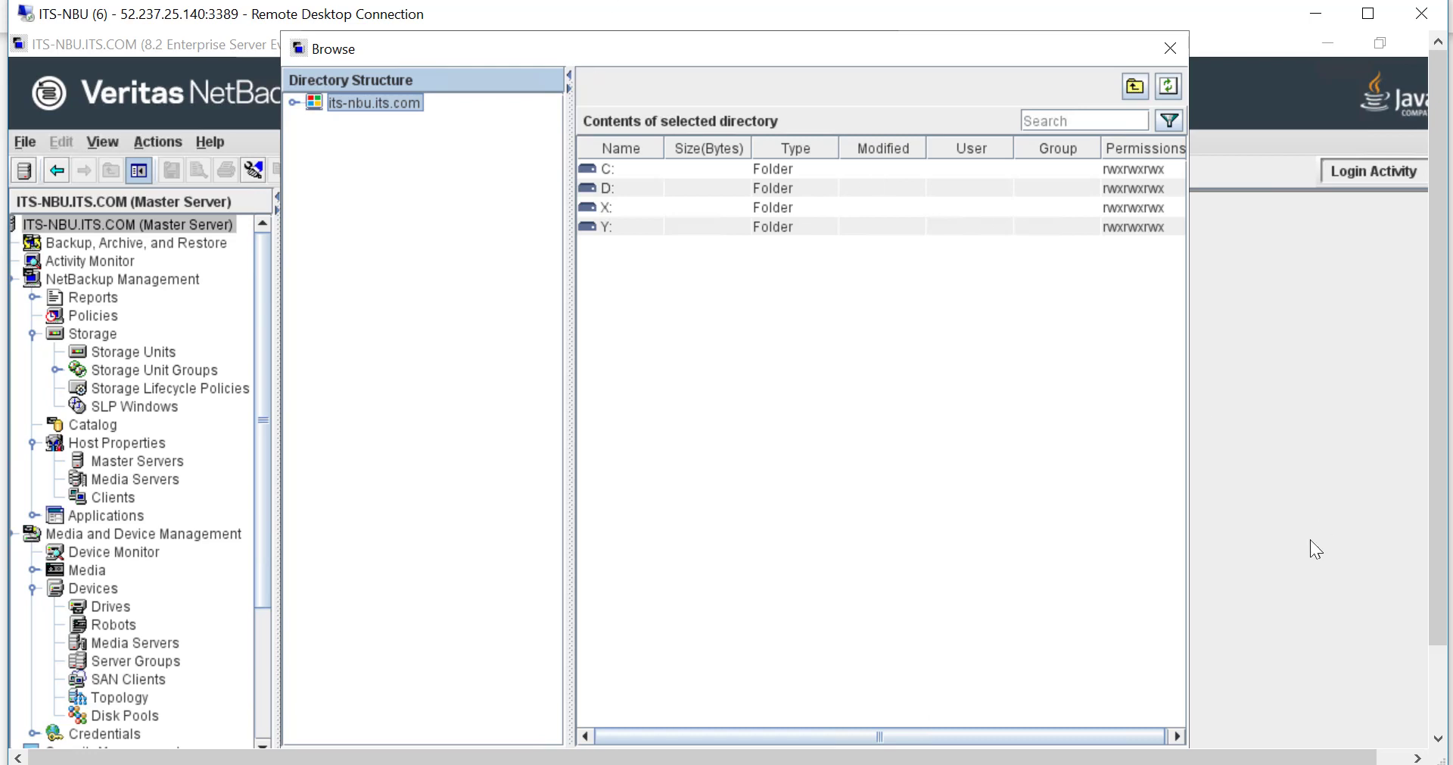
mouse_move(1450, 567)
mouse_down()
mouse_move(1436, 567)
mouse_move(1451, 567)
mouse_move(1449, 651)
mouse_up()
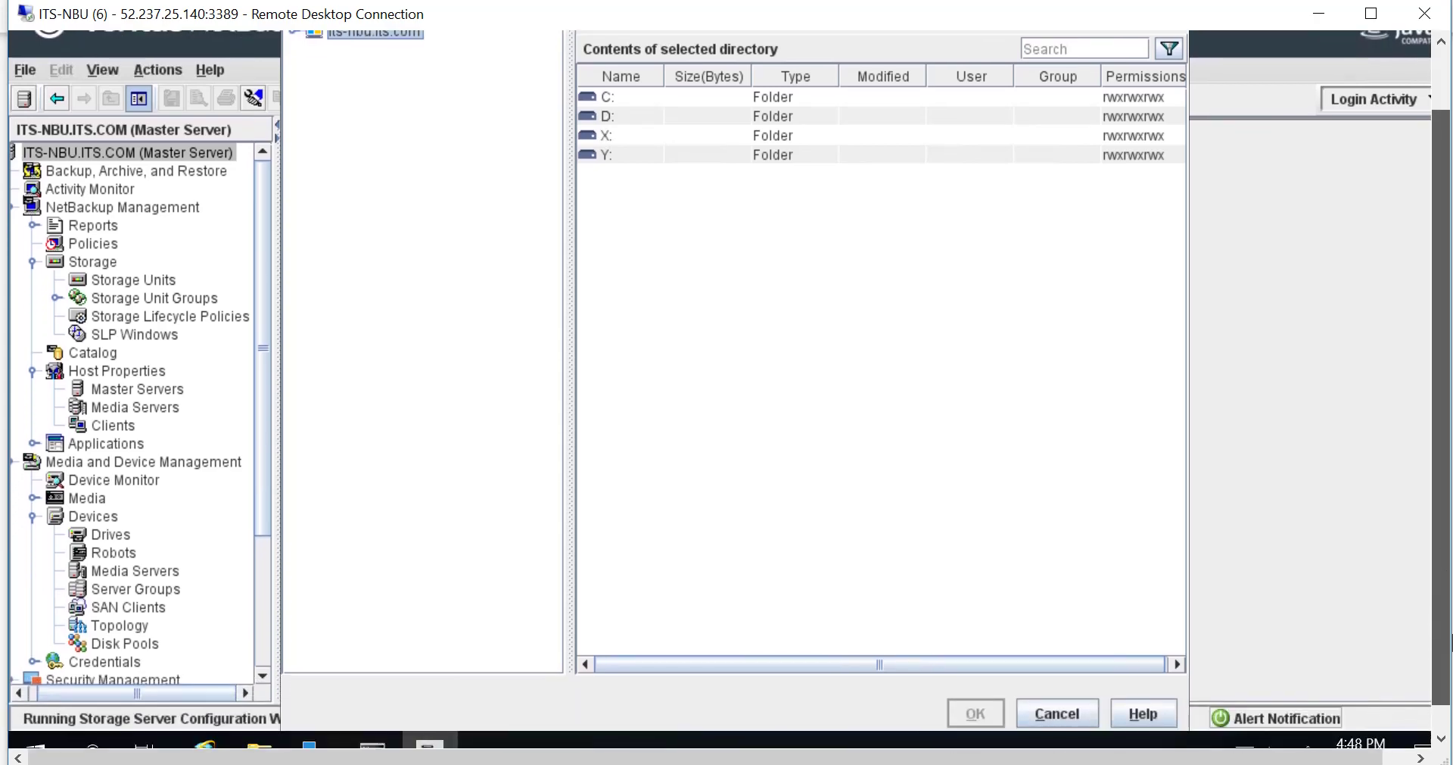
Create a new folder named MSDP on the Windows (C:) drive, then minimize File Explorer.
click(256, 748)
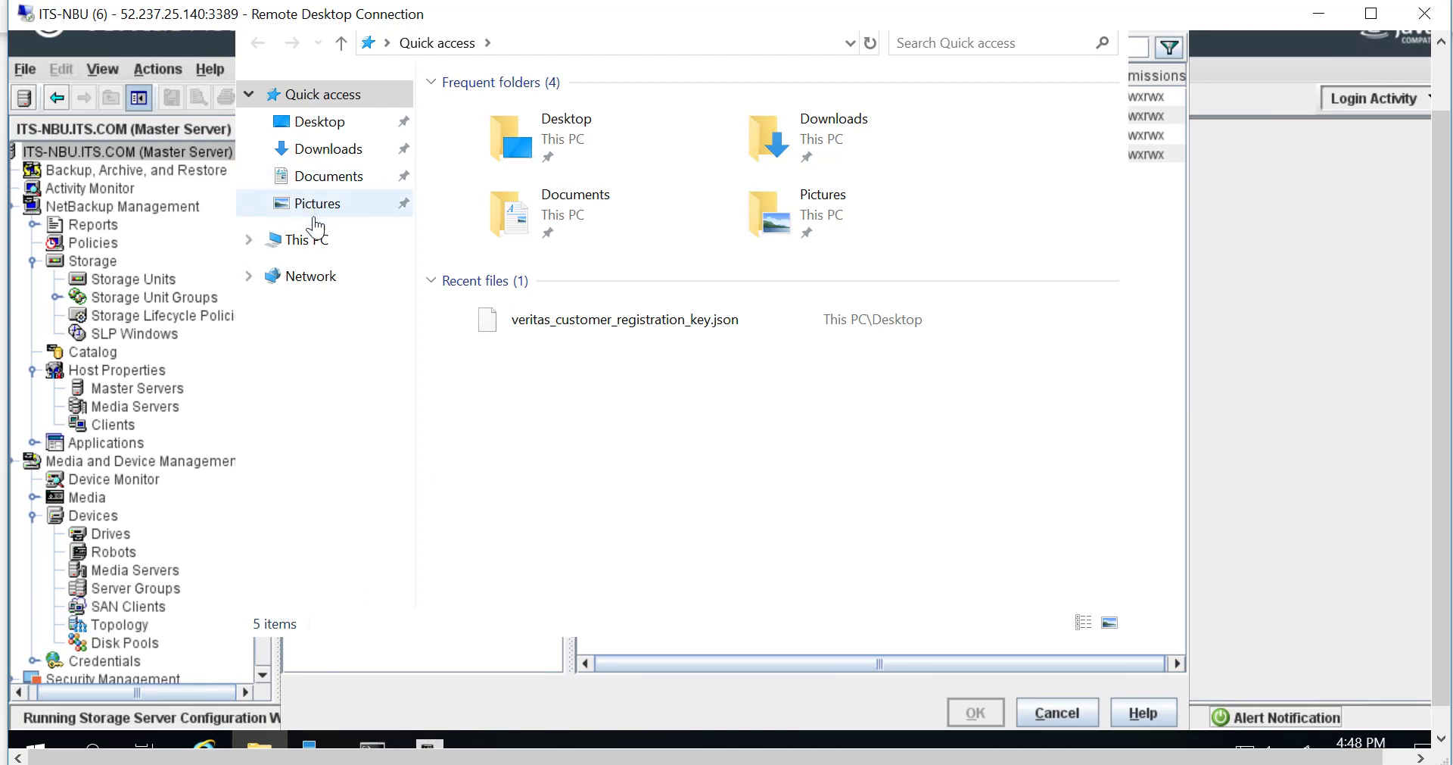
click(309, 240)
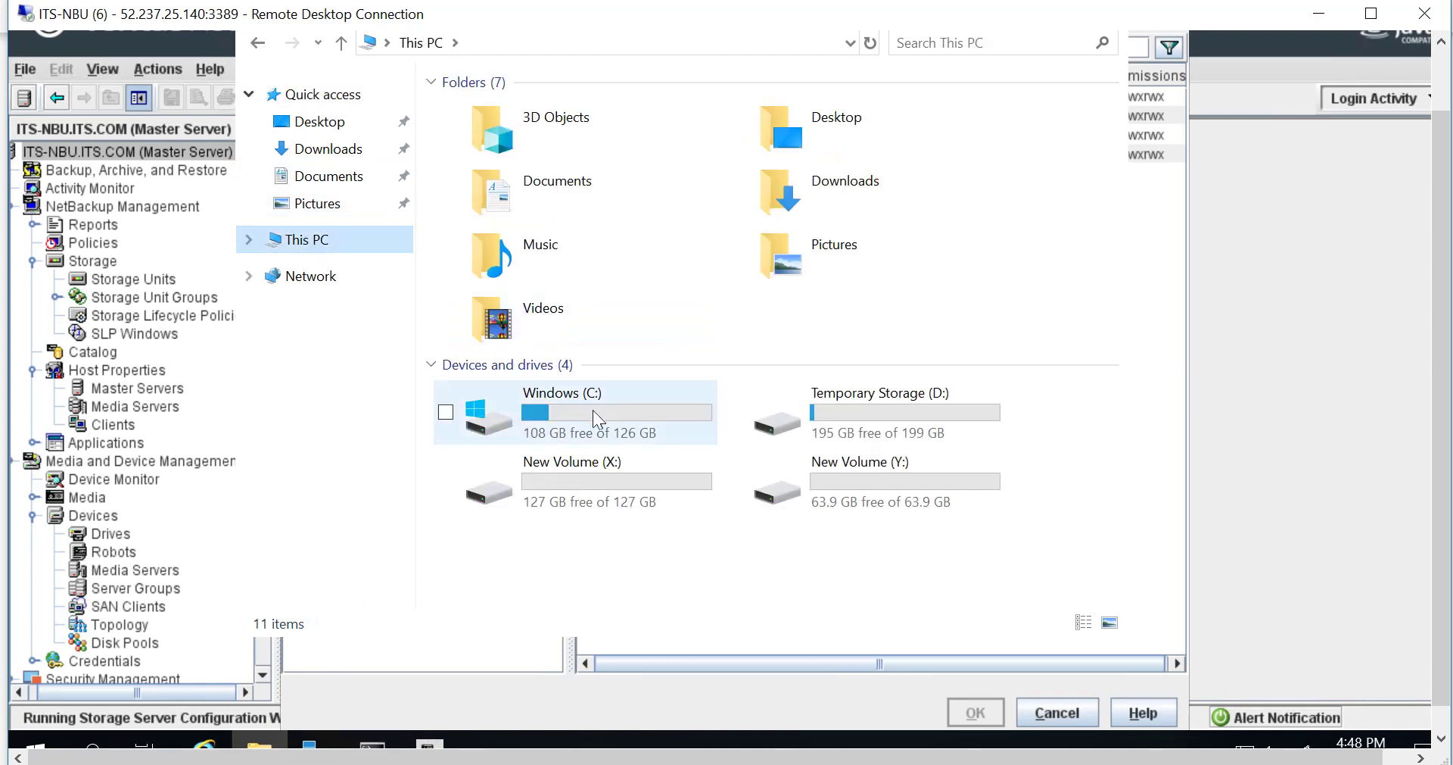
double_click(589, 401)
right_click(544, 338)
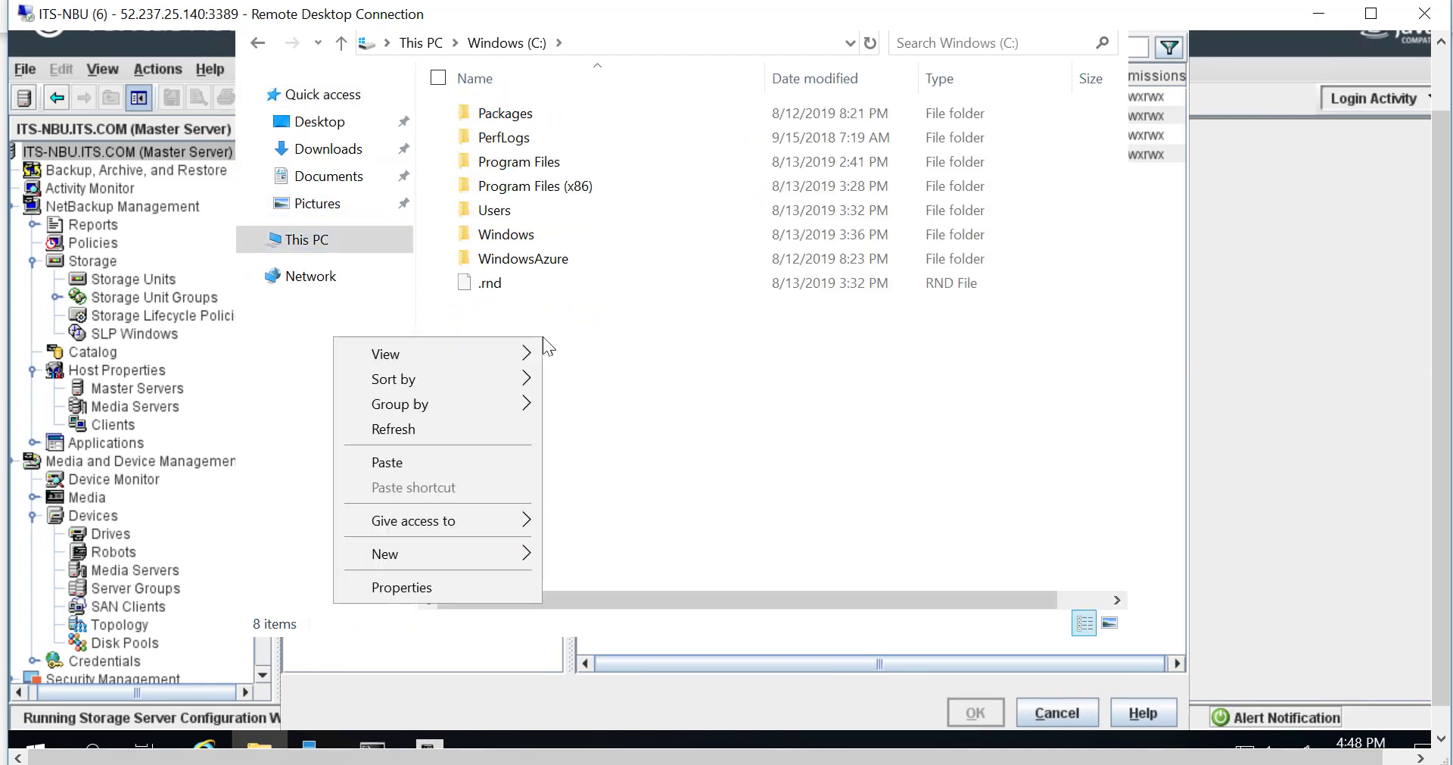
mouse_move(433, 553)
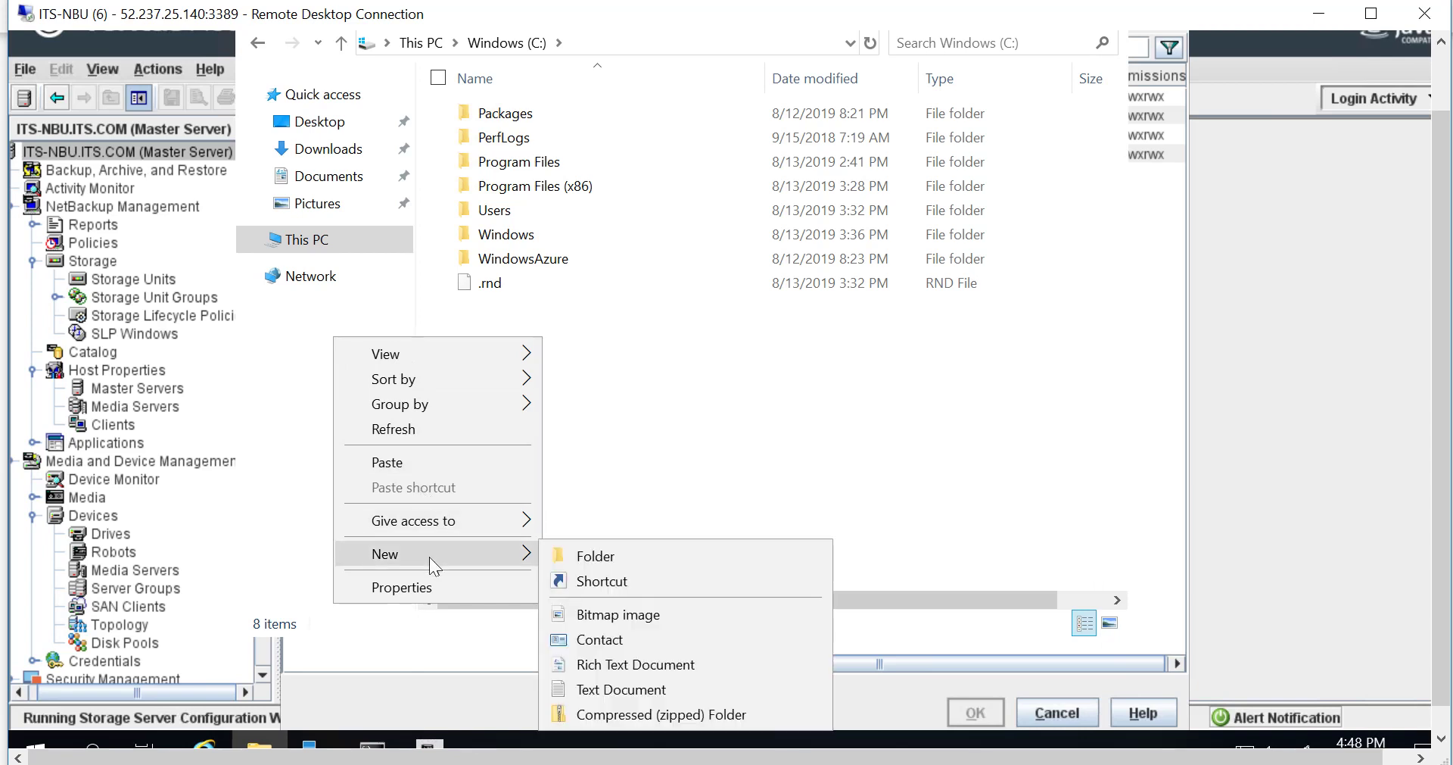
click(602, 558)
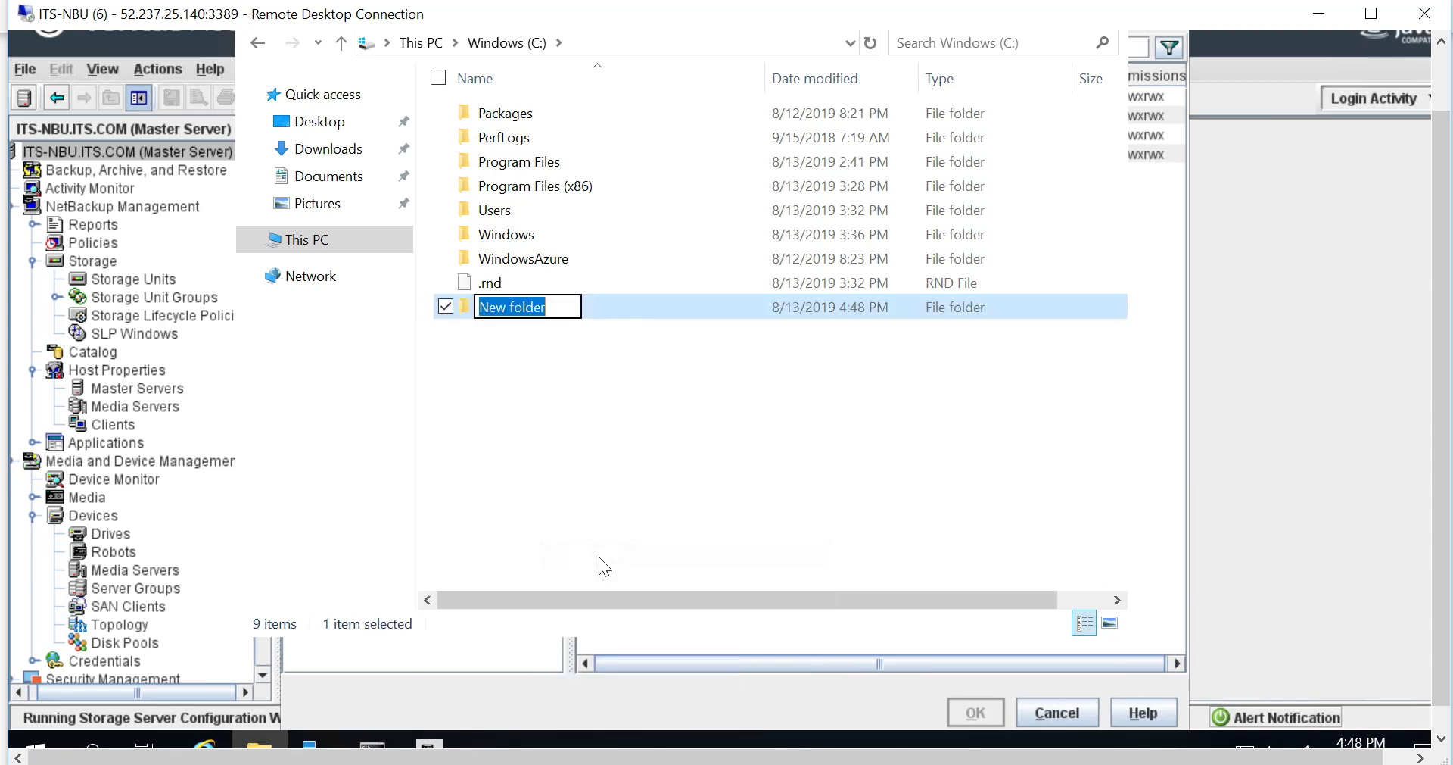
text(MSDP)
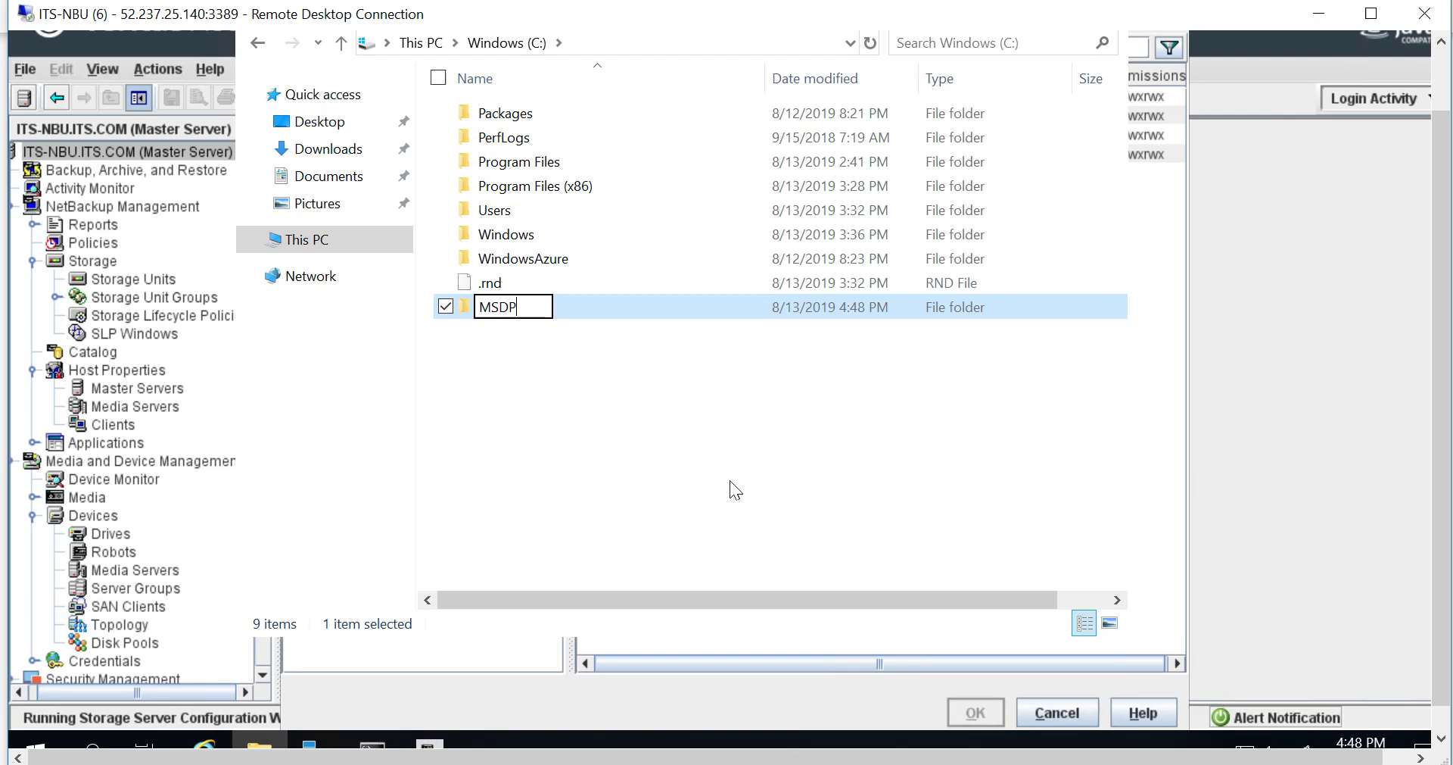
click(730, 458)
click(1442, 73)
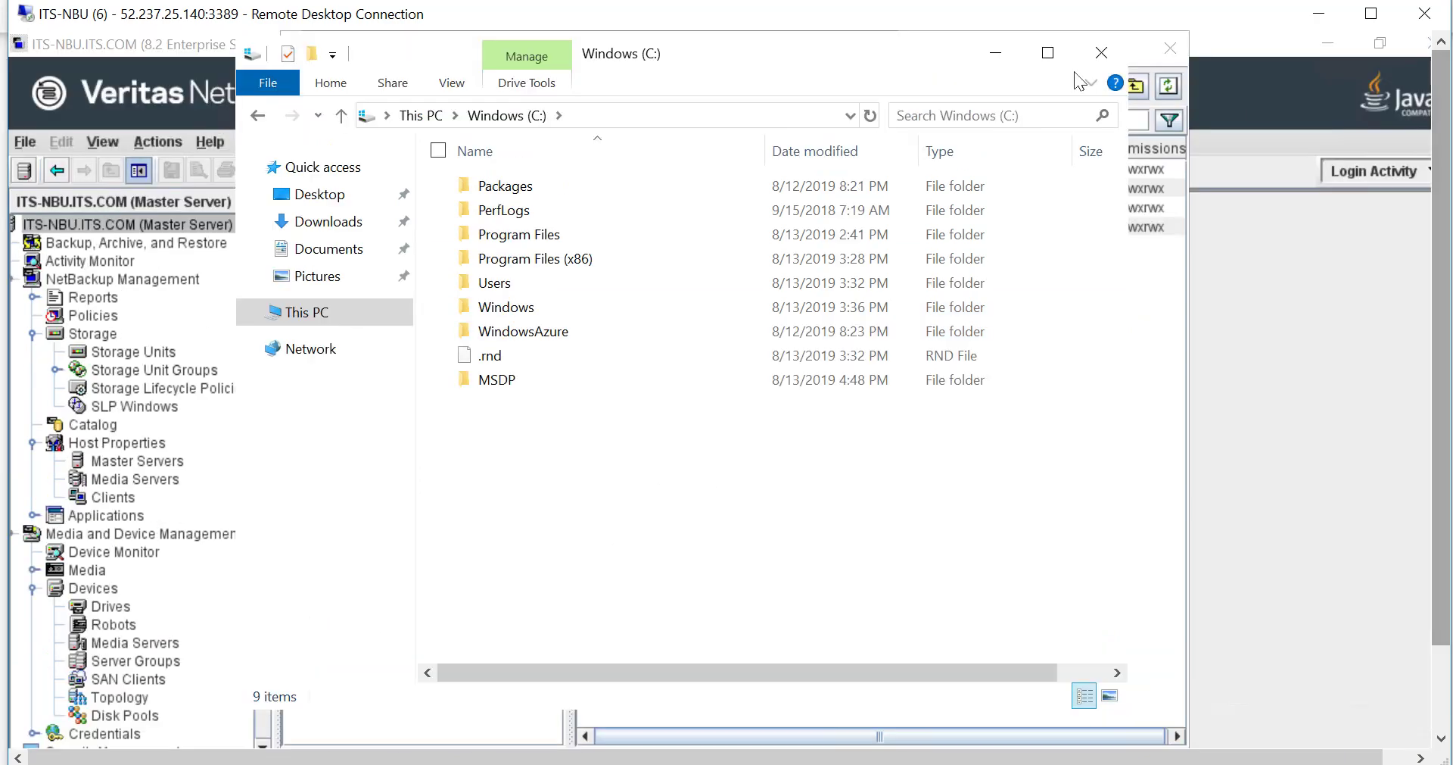
click(996, 53)
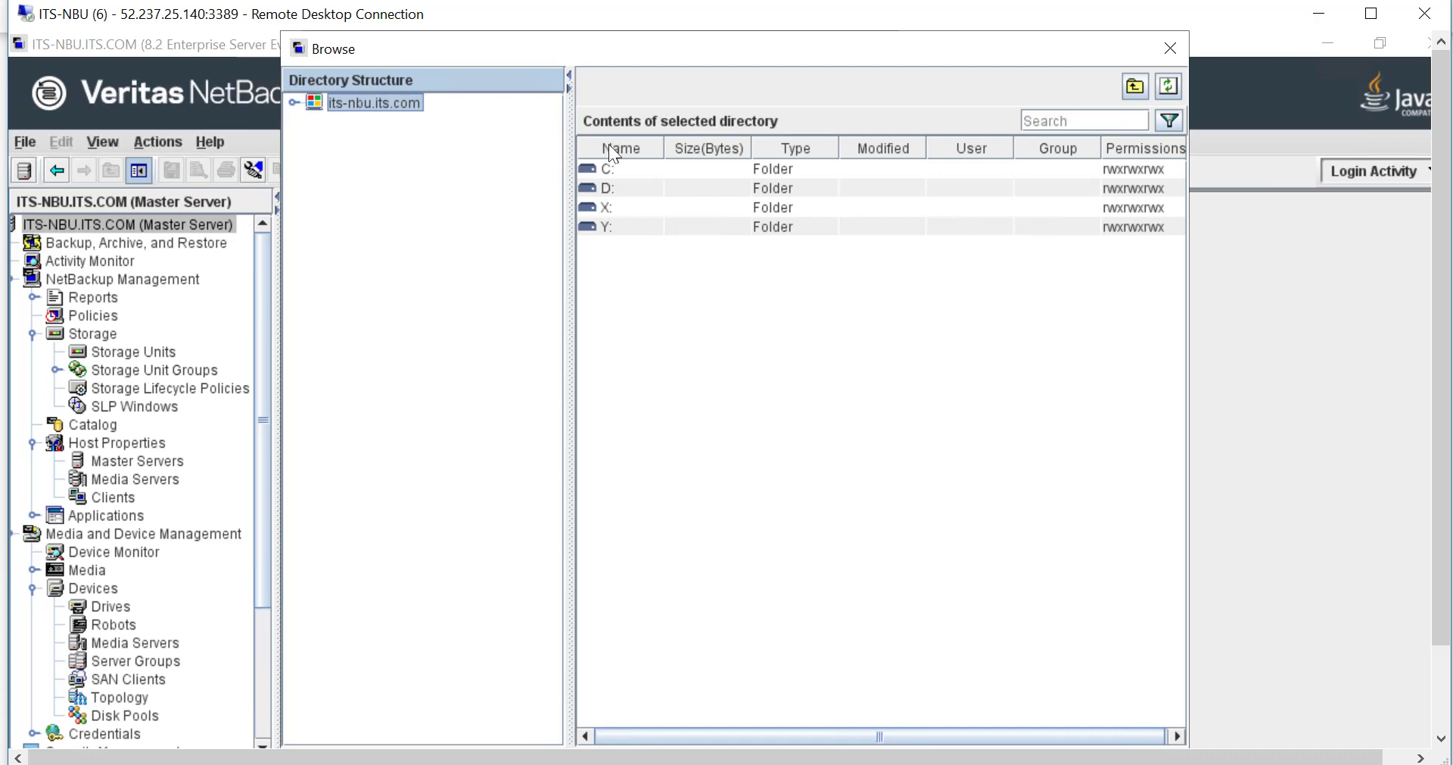
Set C:\MSDP\ as the storage path and proceed to the summary with encryption off.
click(299, 102)
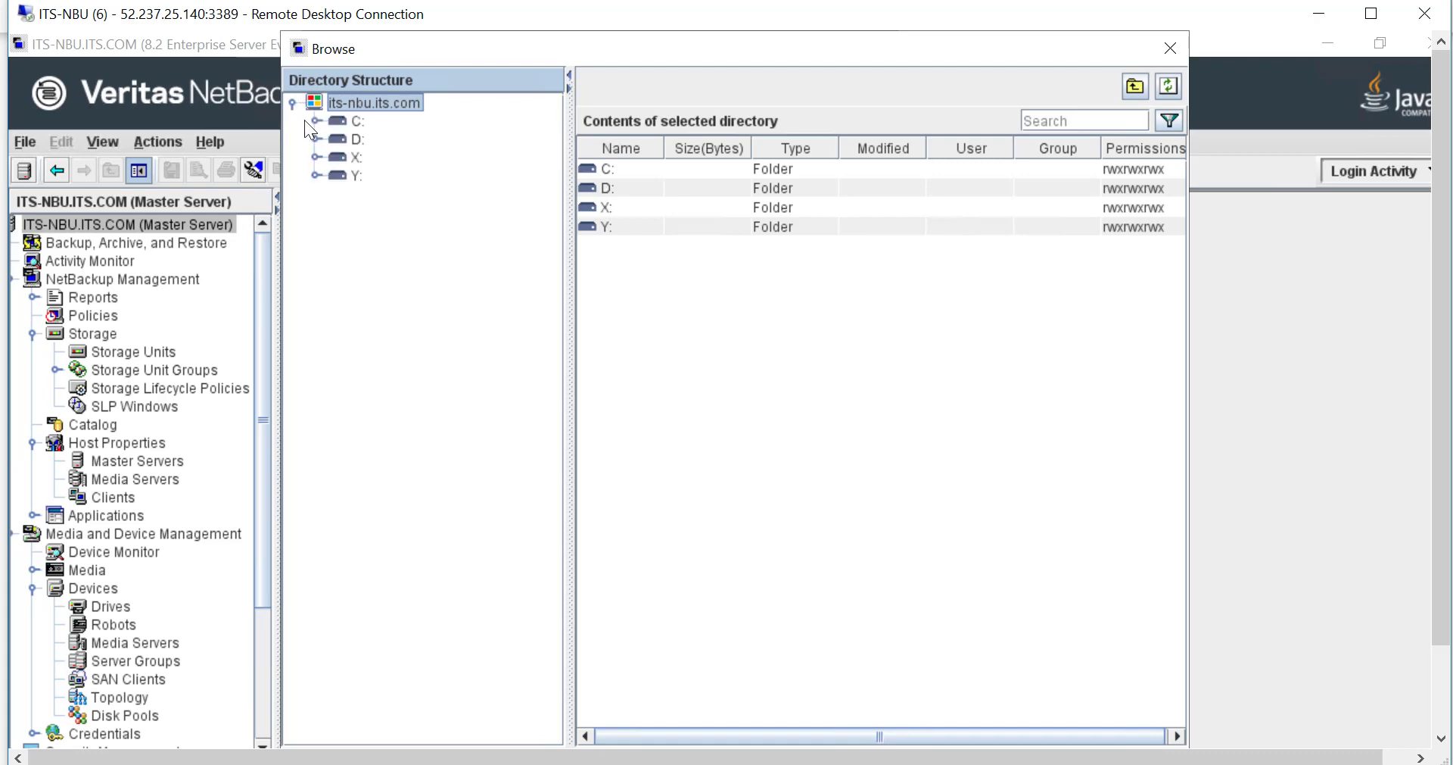
click(315, 121)
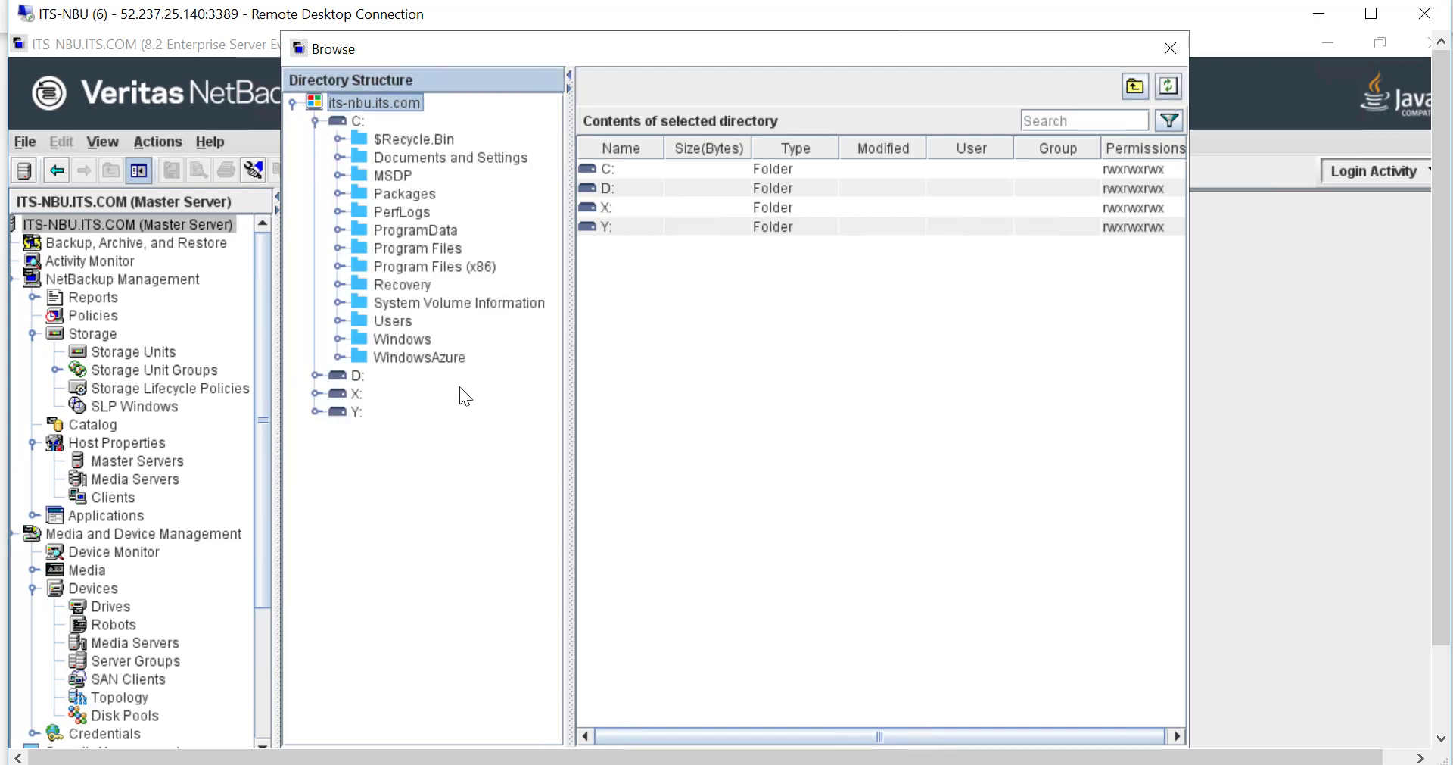
click(377, 174)
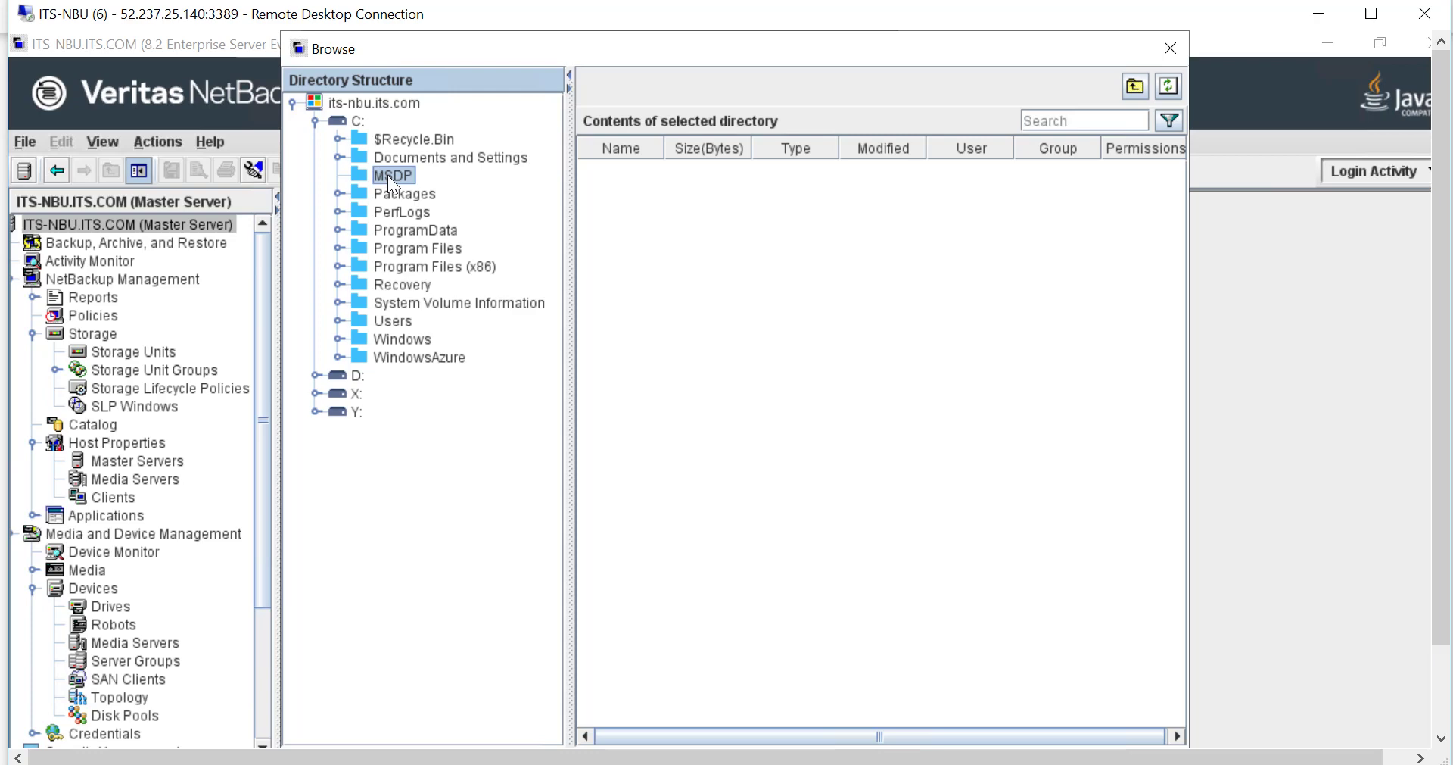
drag(1445, 439, 1443, 490)
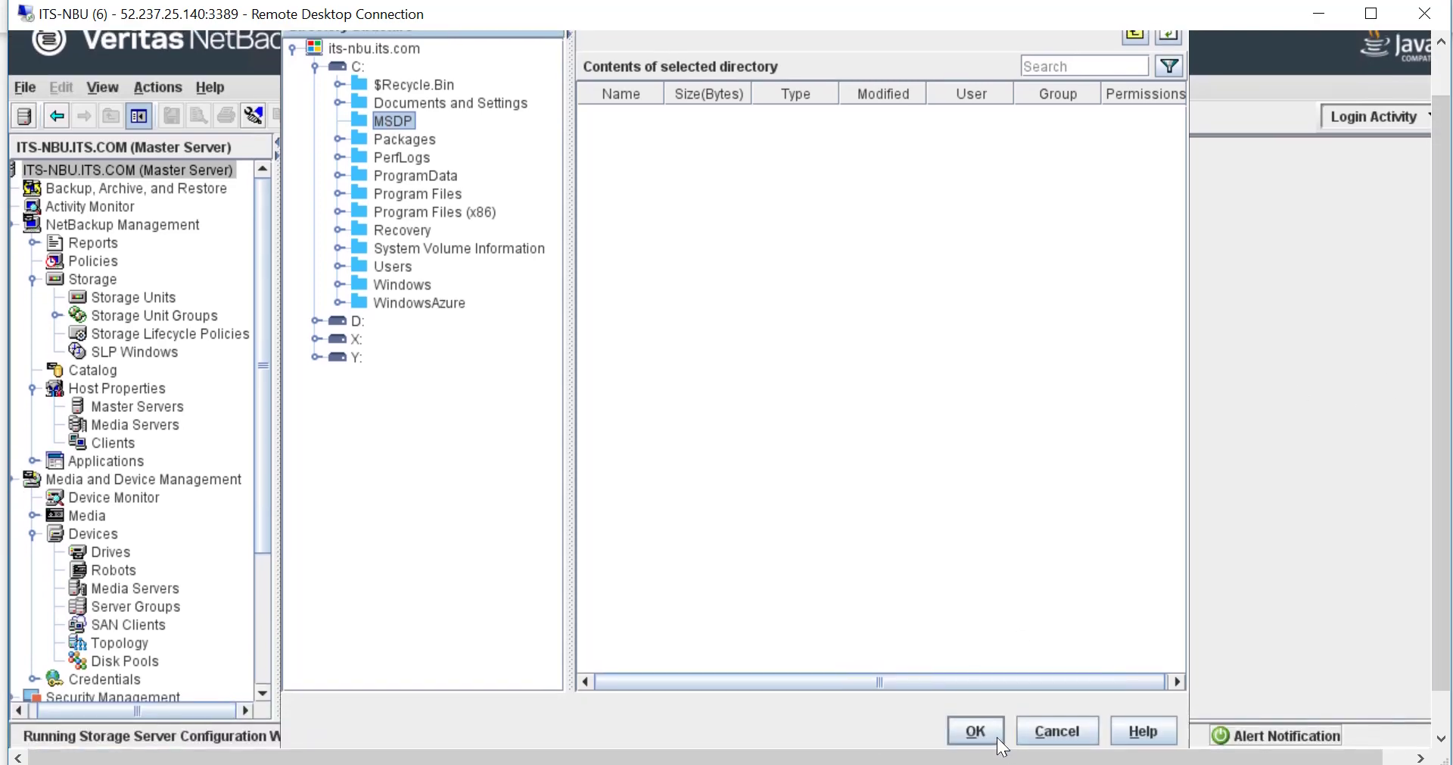
click(998, 738)
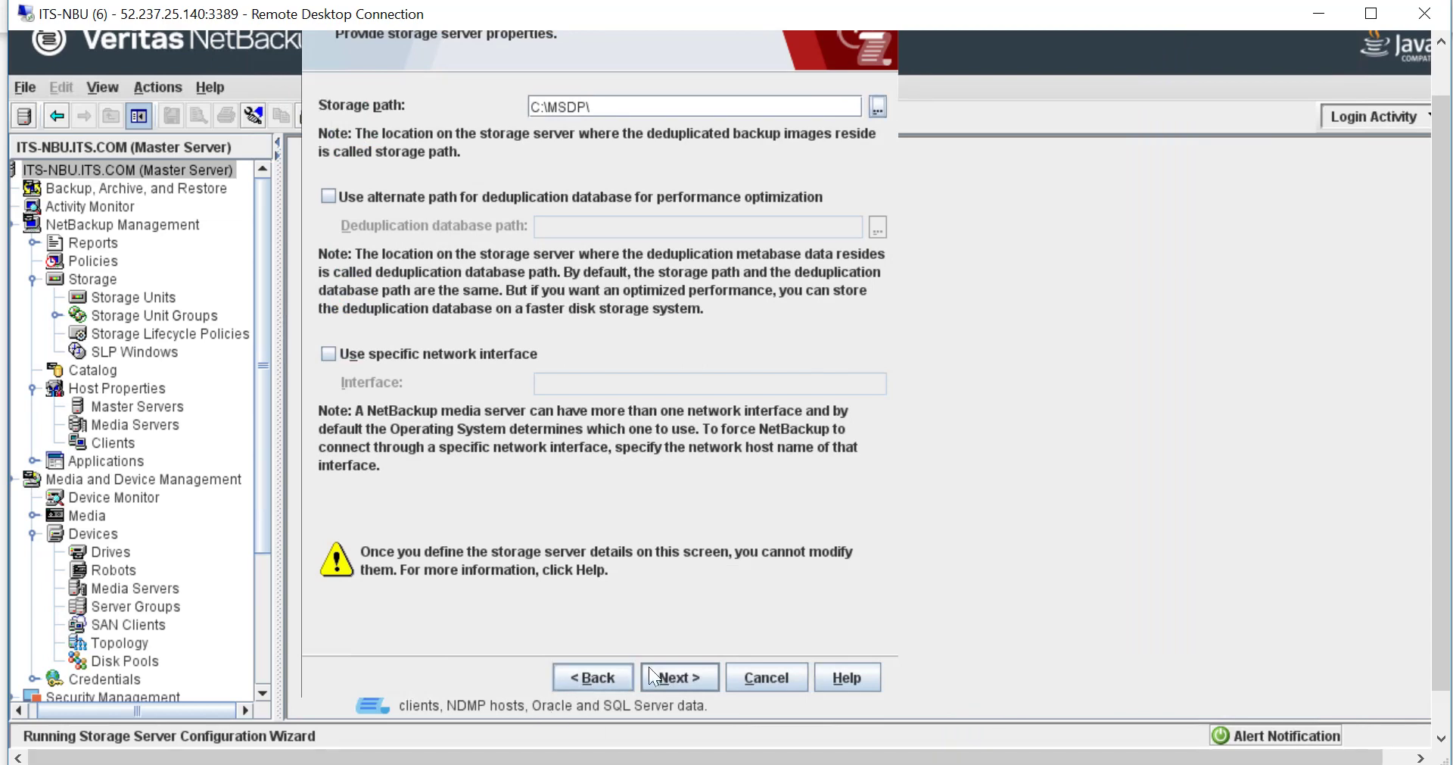
click(682, 672)
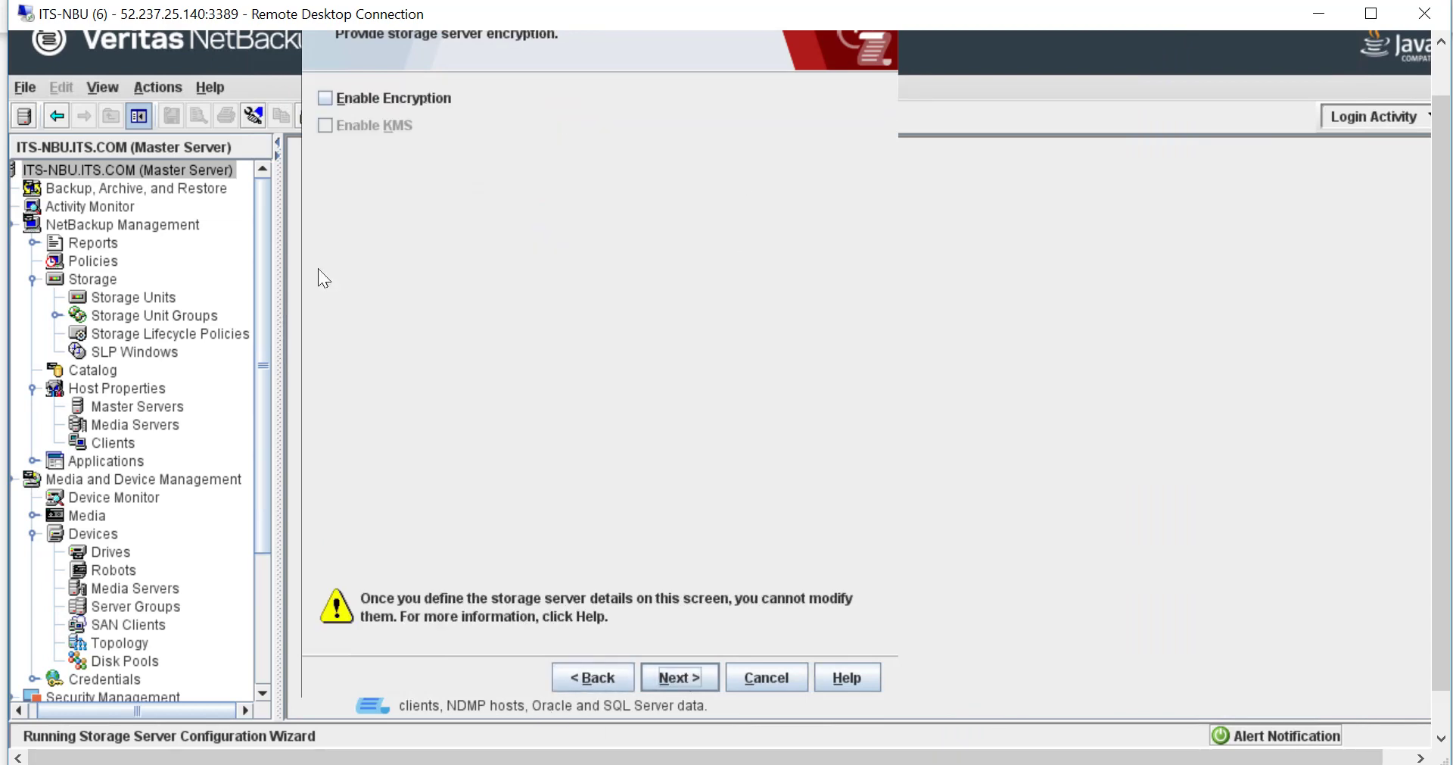
click(674, 677)
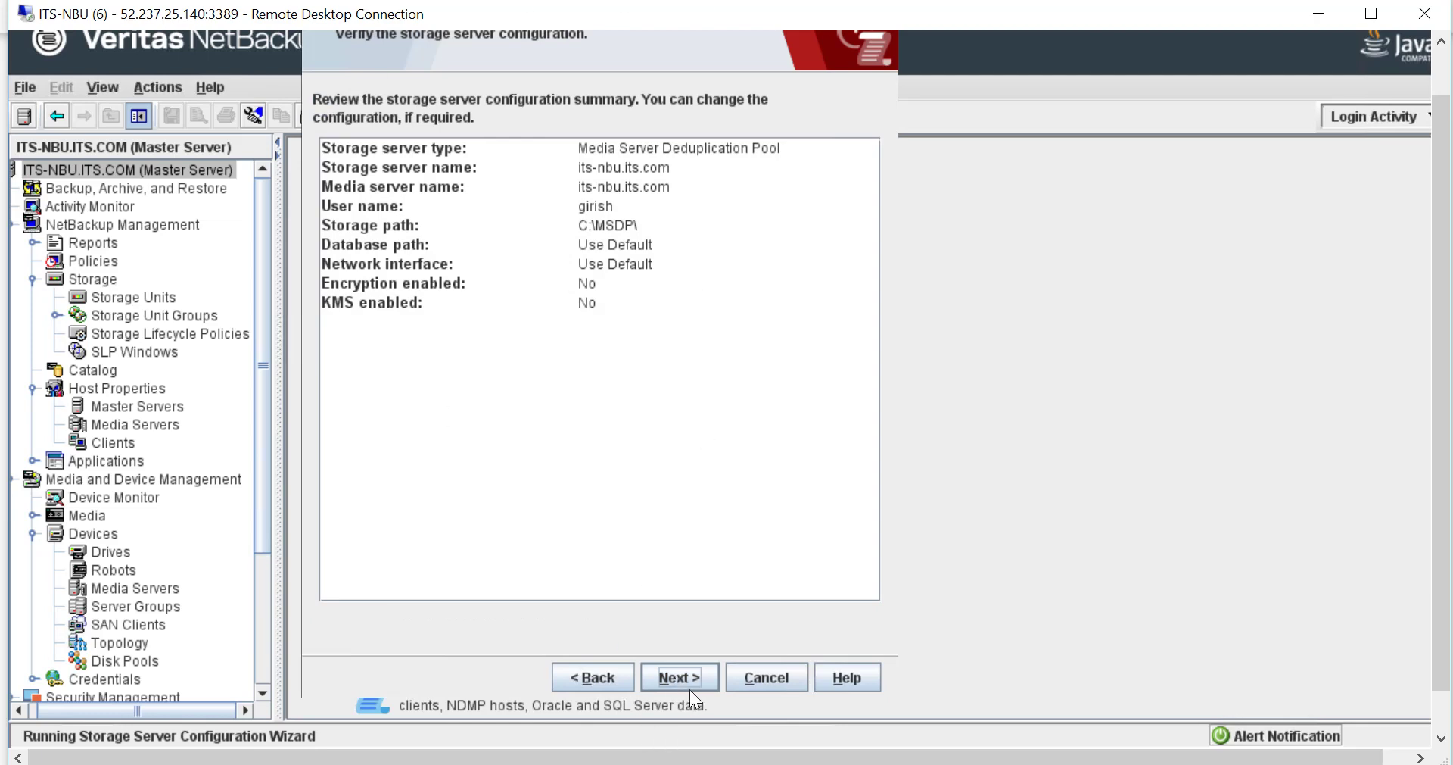
Run the creation of deduplication storage server its-nbu.its.com from the summary page.
click(690, 687)
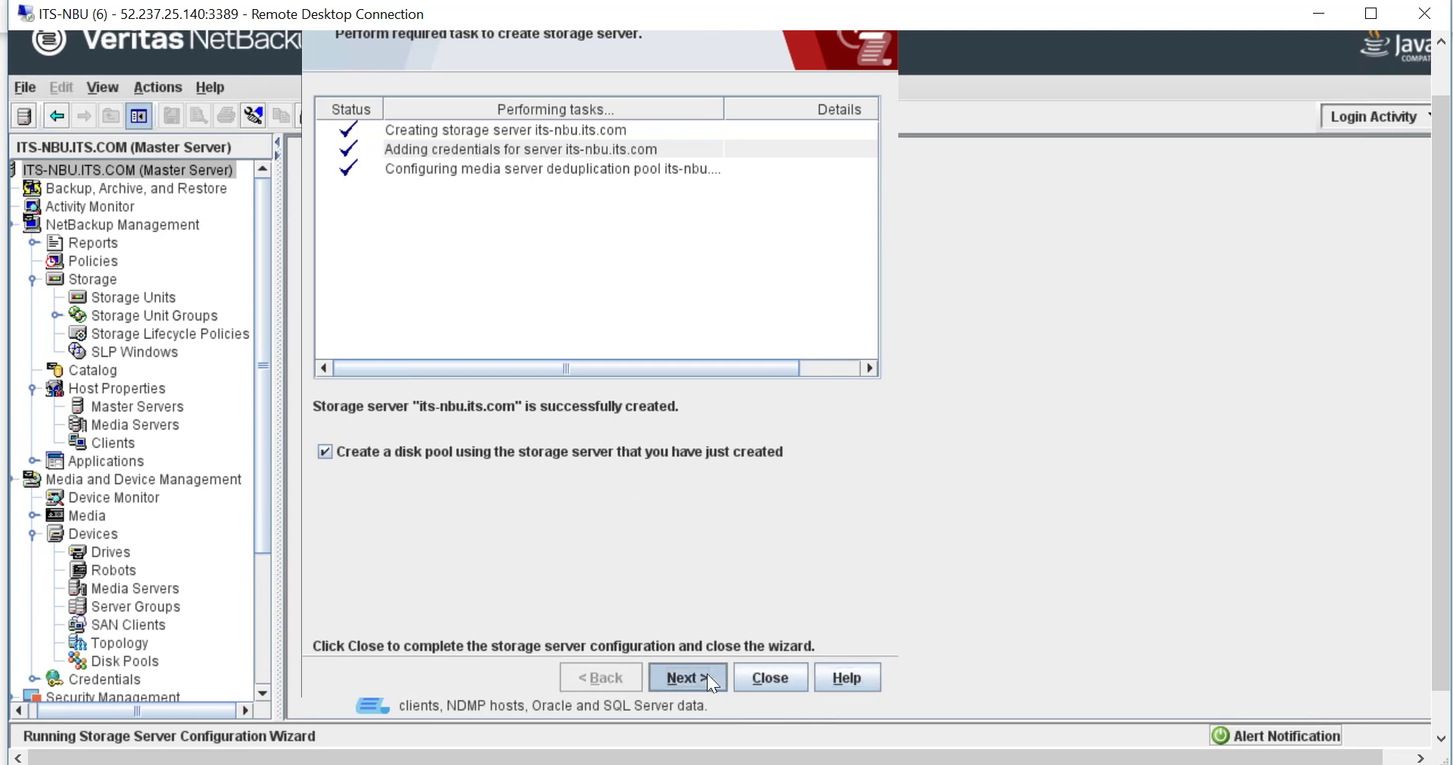
Create the disk pool MSDP-SUPOOL on PureDiskVolume.
click(685, 677)
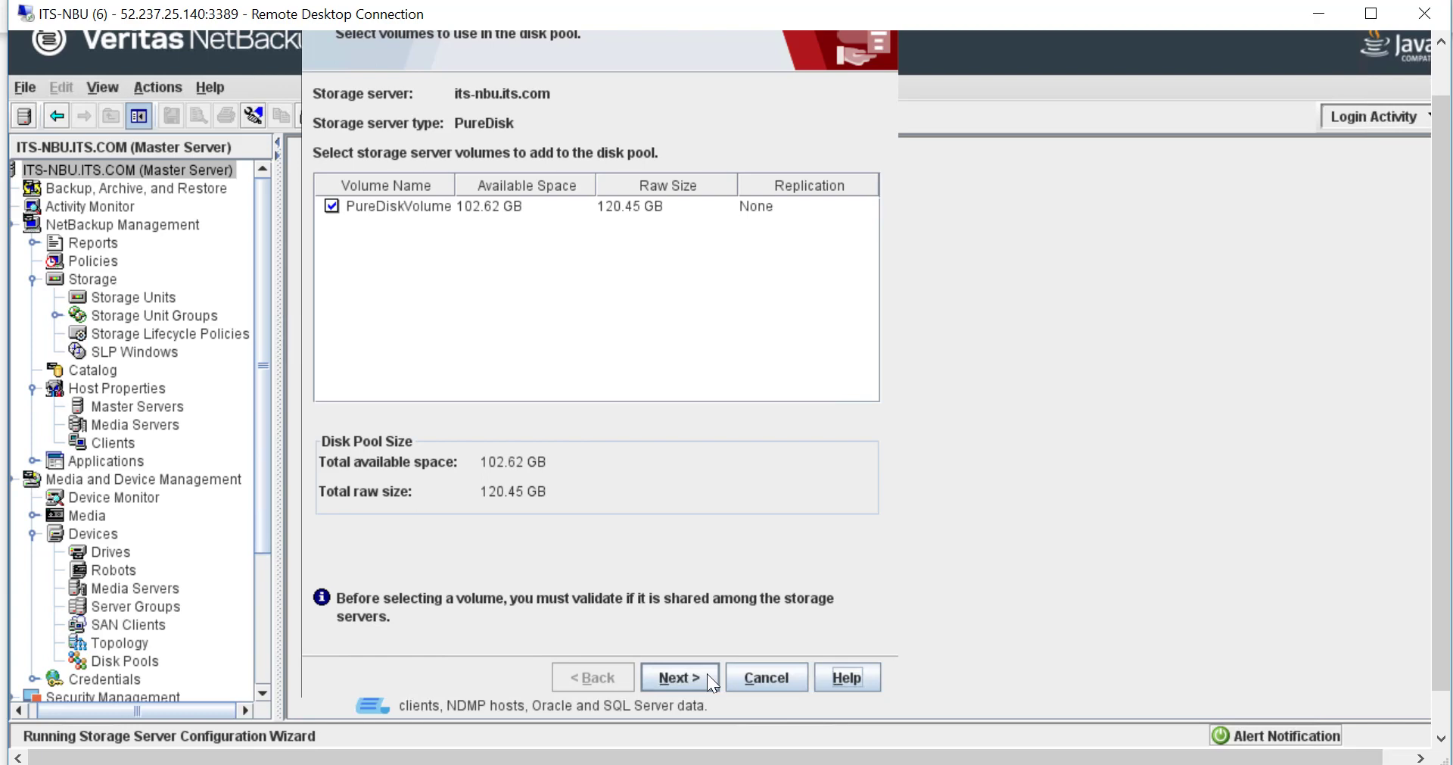
click(708, 675)
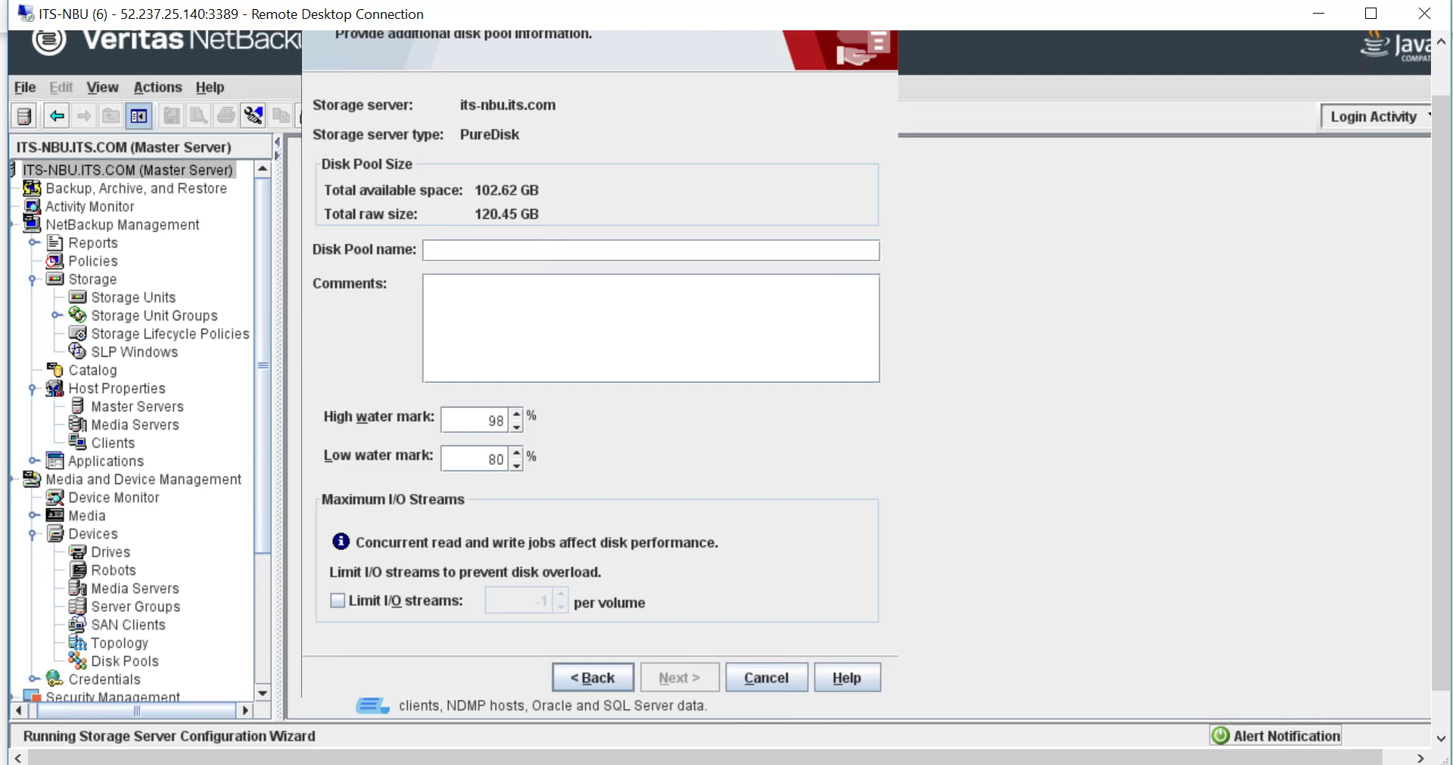
text(MSDP)
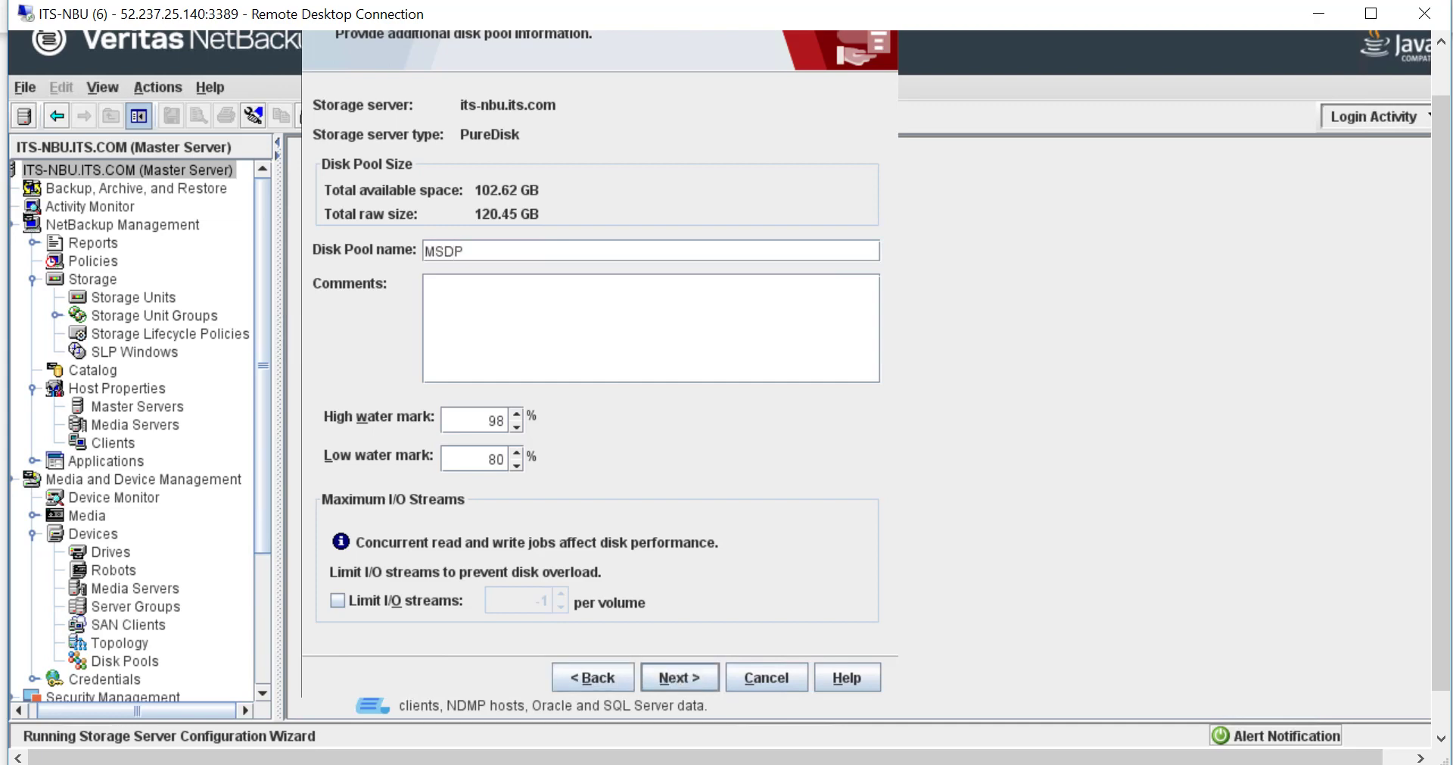
text(-SU)
text(POOL)
click(680, 679)
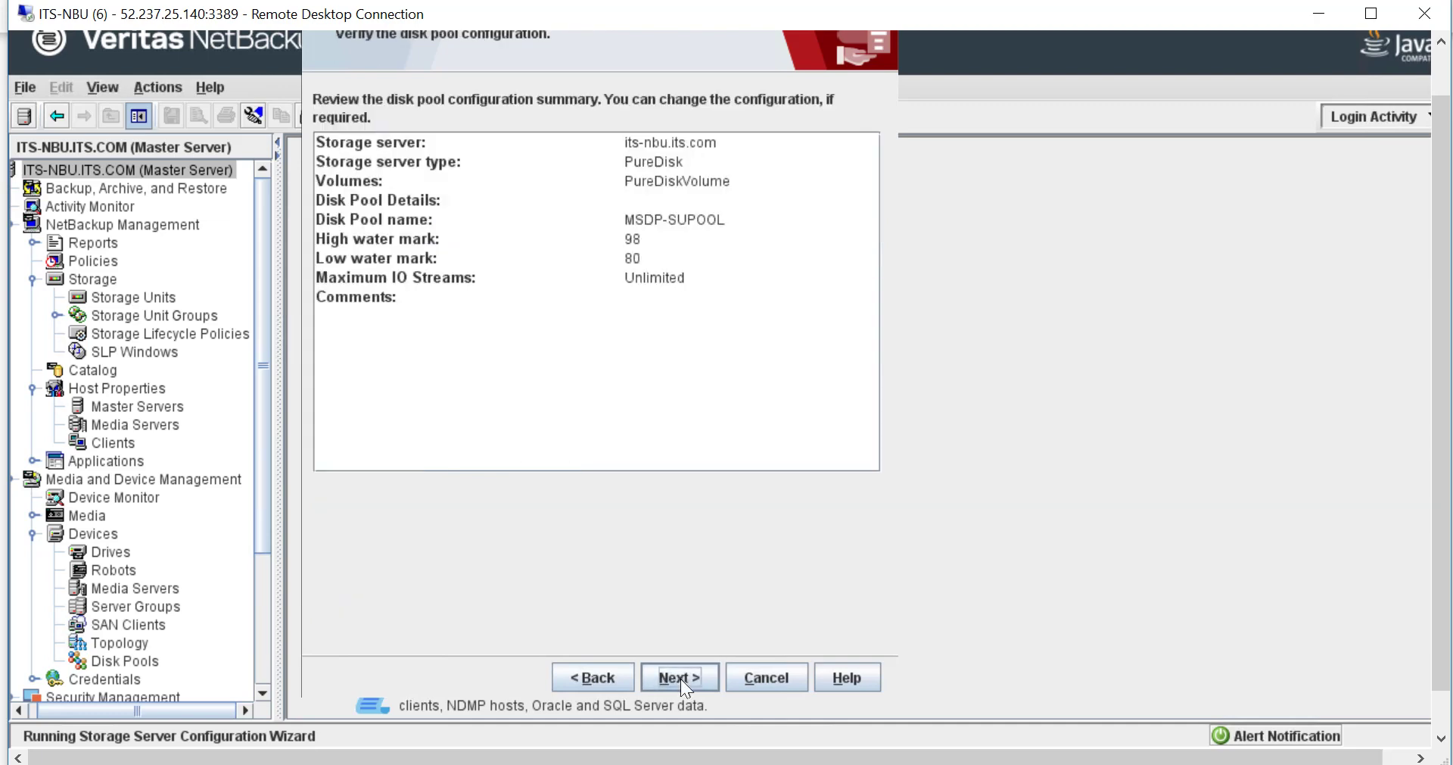
click(679, 679)
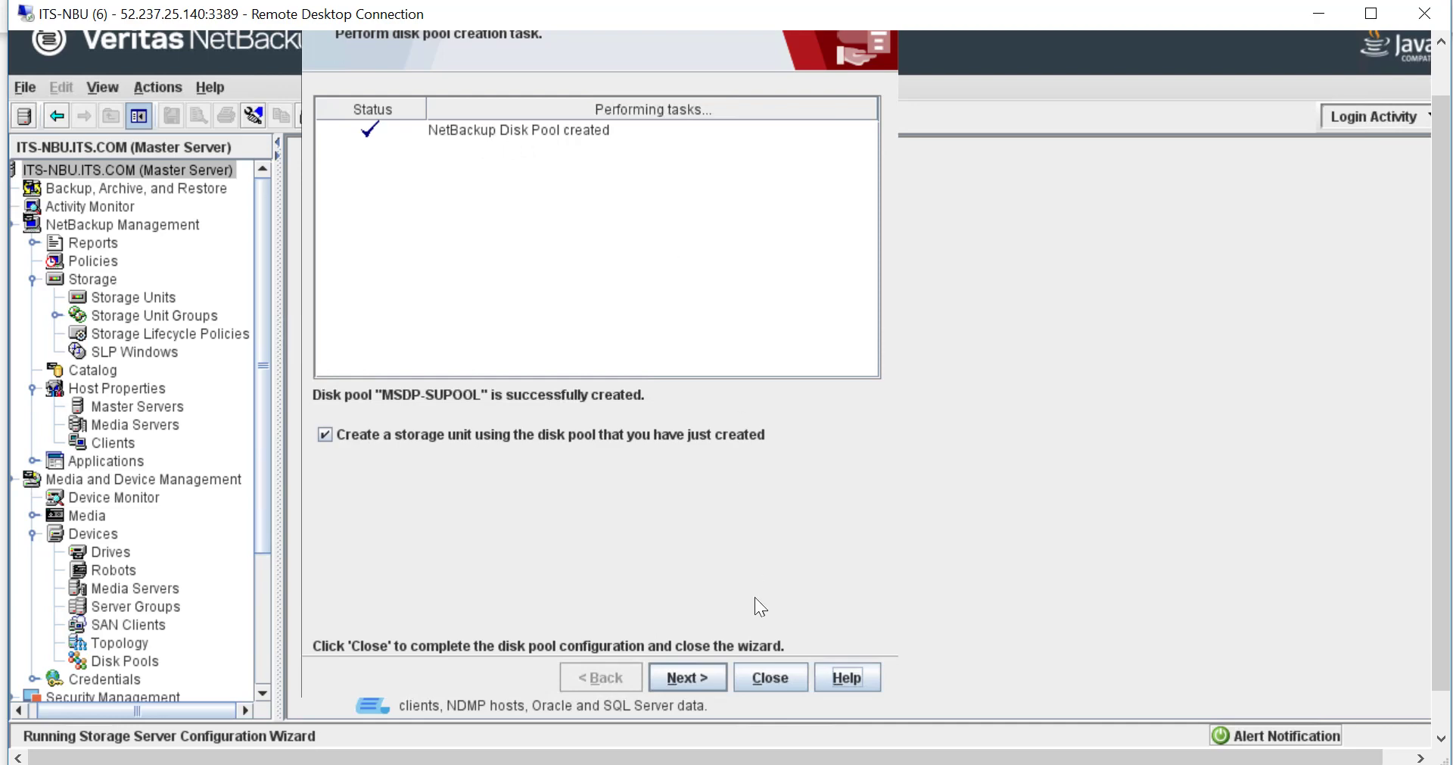
Create the storage unit MSDP-SUPOOL-stu and finish the Disk Pool Configuration Wizard.
click(702, 673)
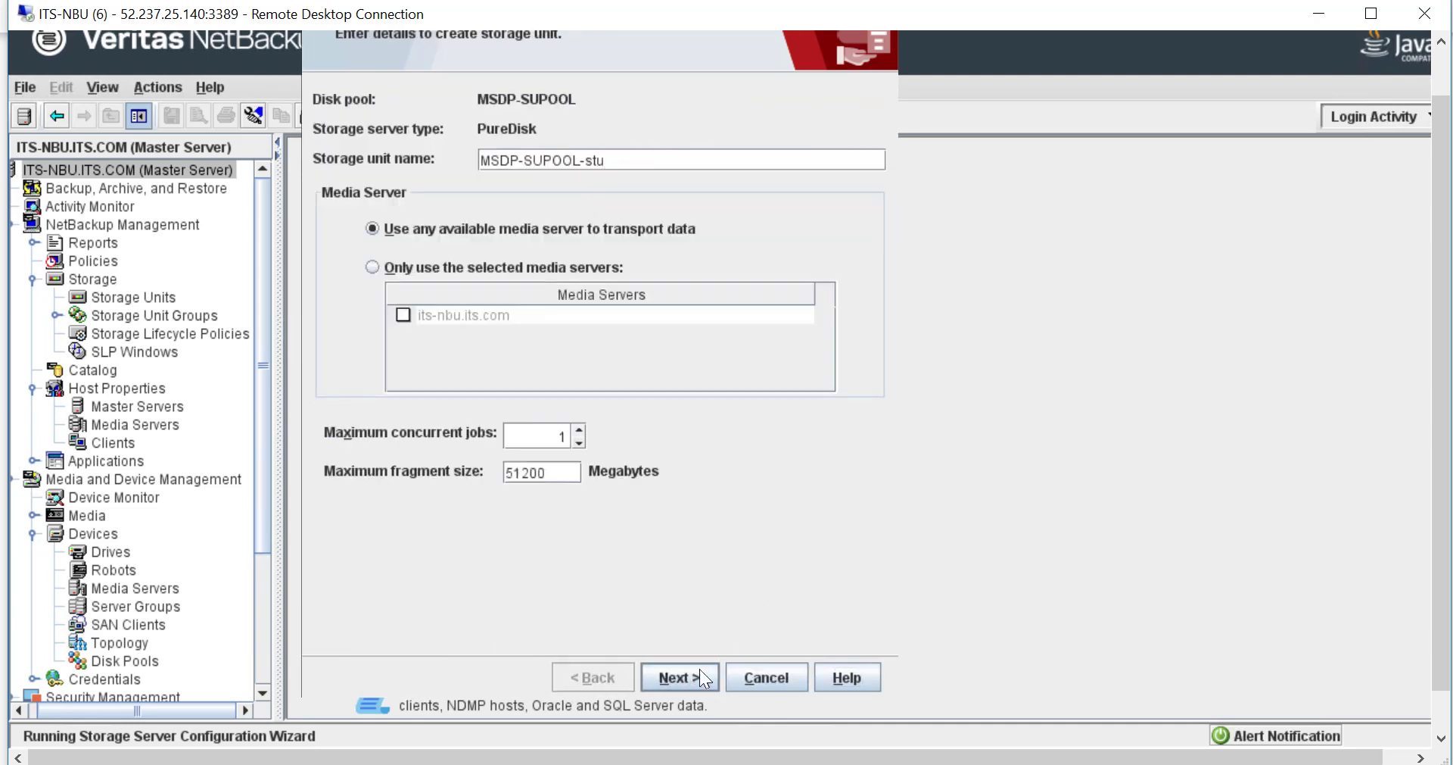
click(700, 670)
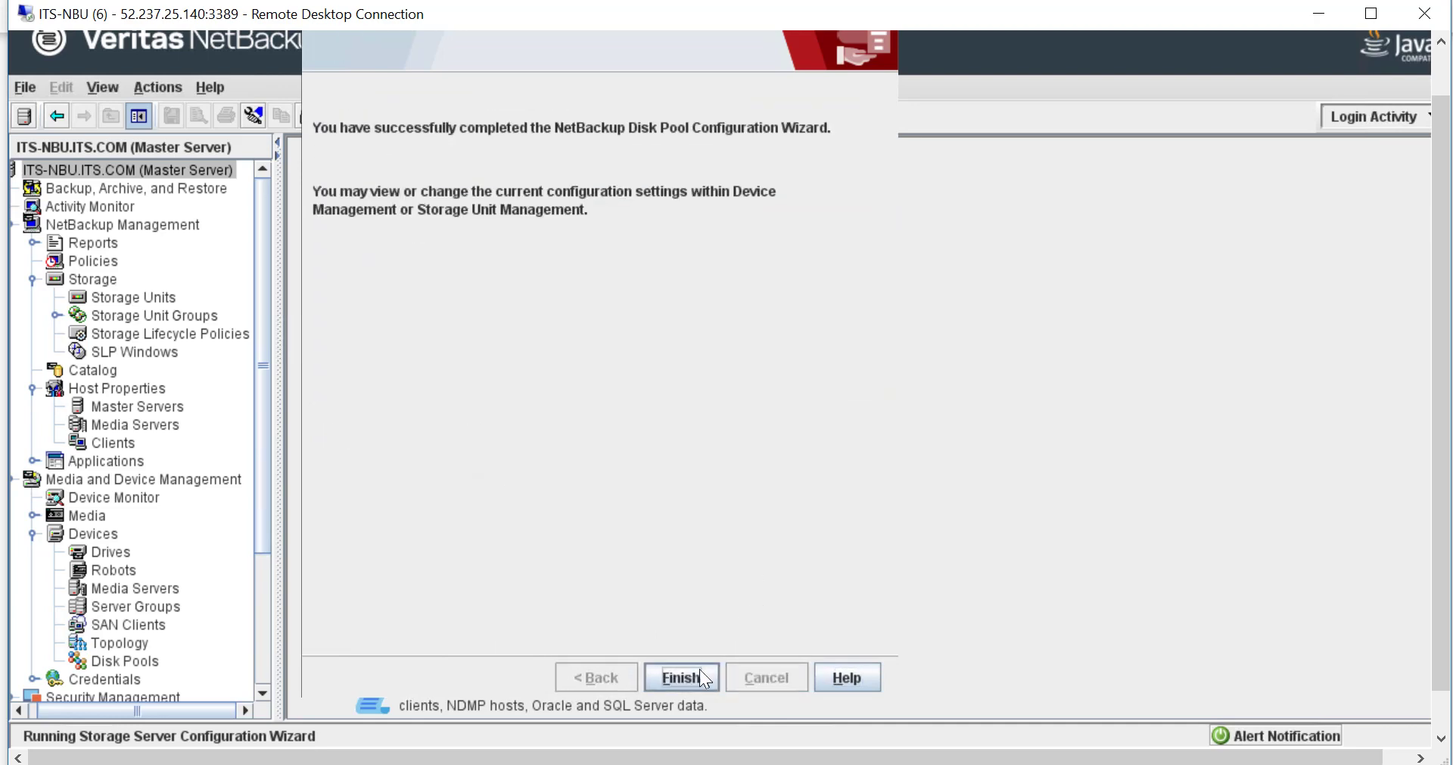
click(699, 669)
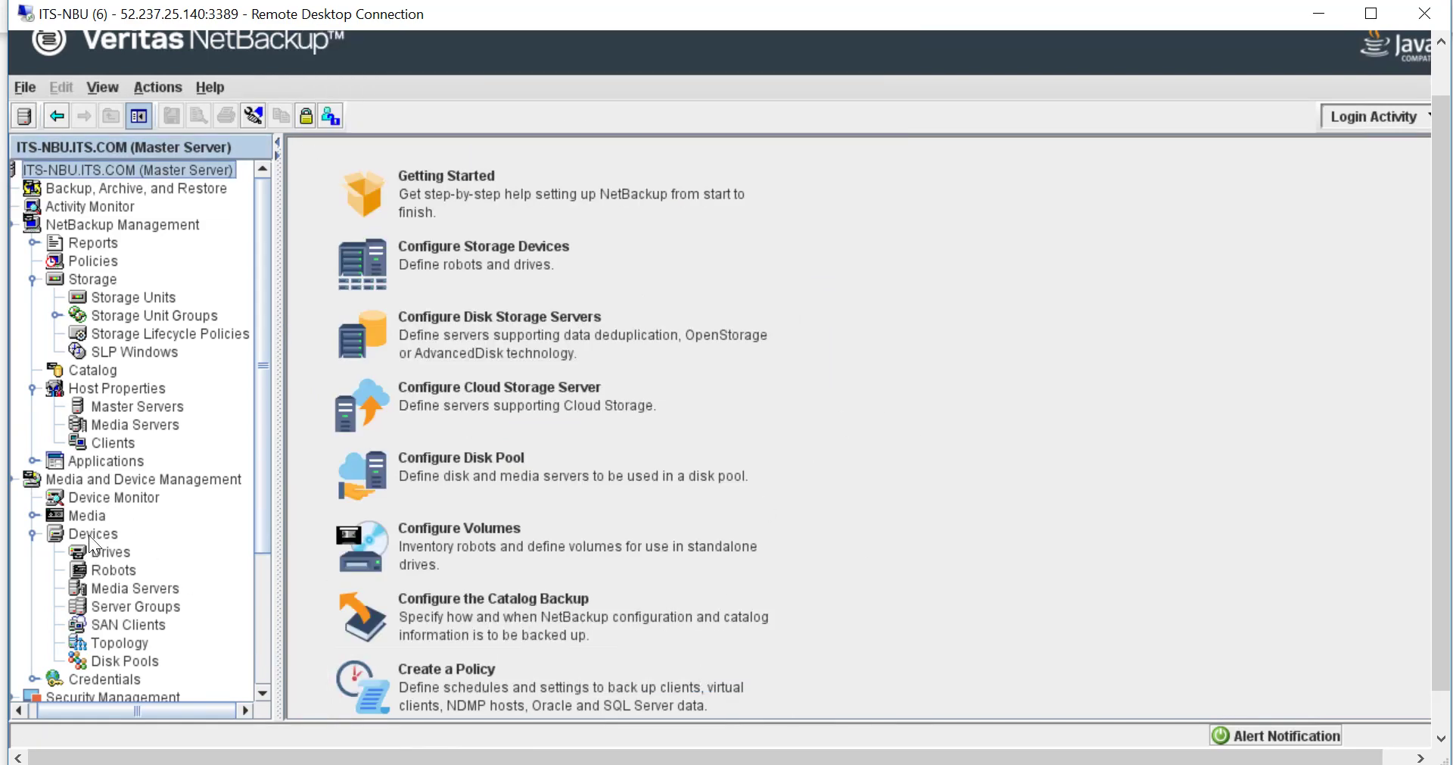
List Disk Pools showing ITS-DiskPool and MSDP-SUPOOL, with the Name column widened.
click(125, 662)
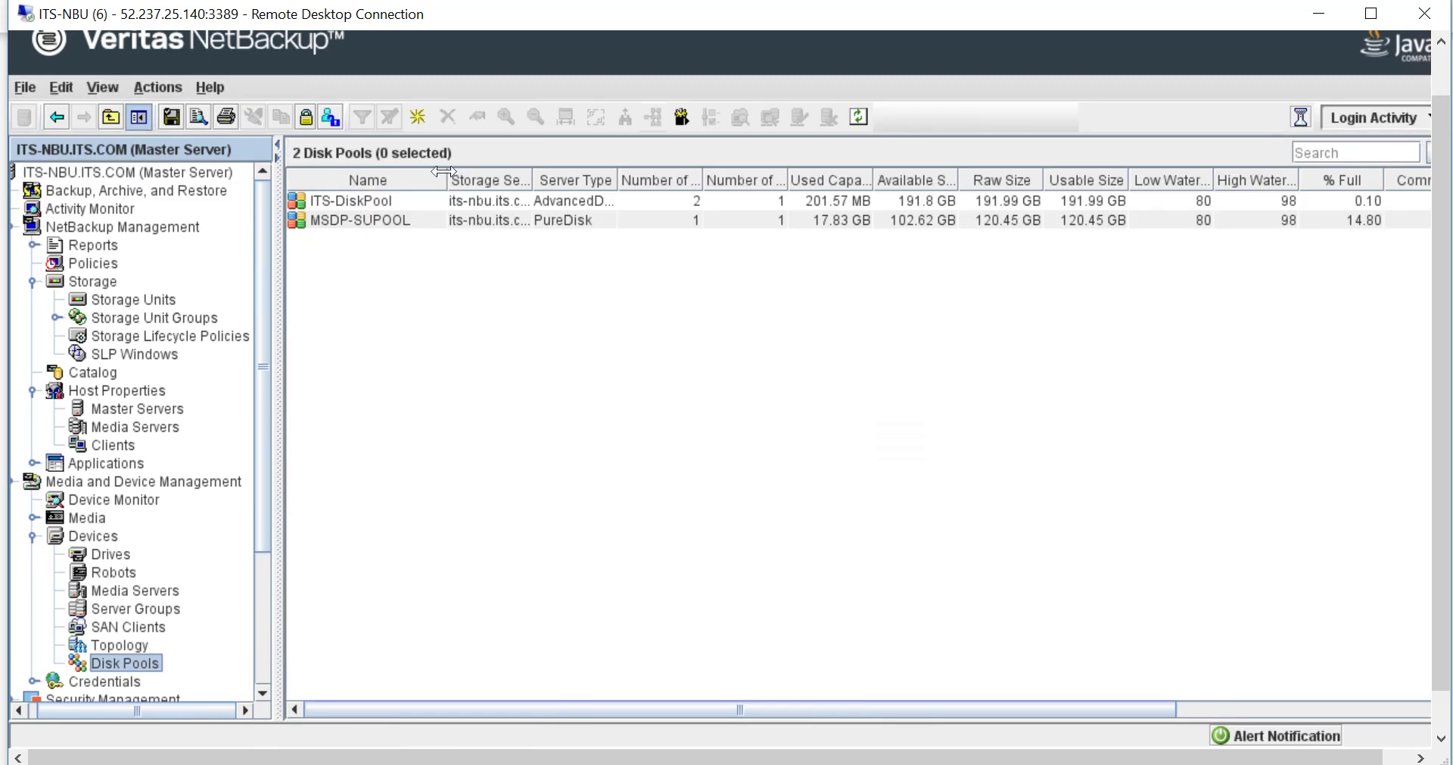
drag(446, 172, 477, 172)
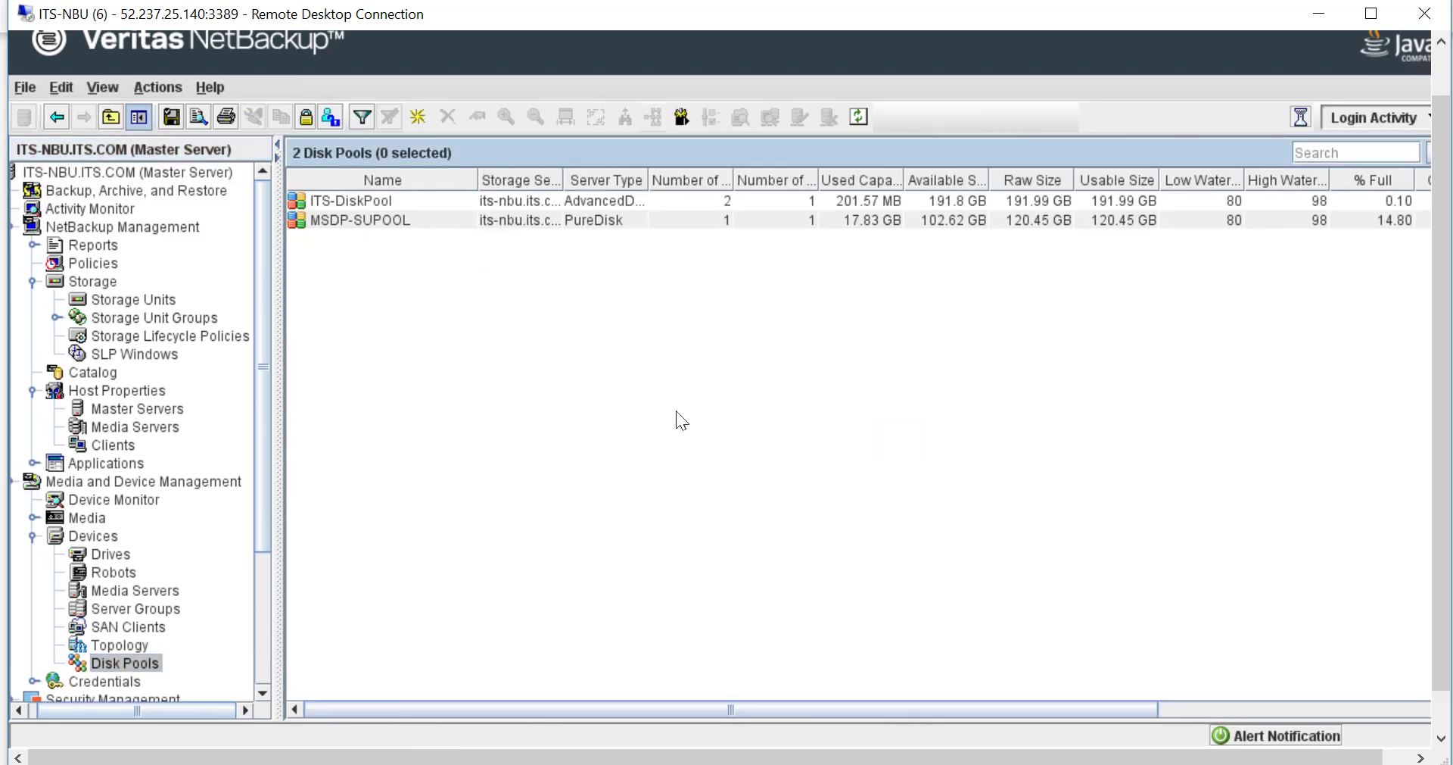